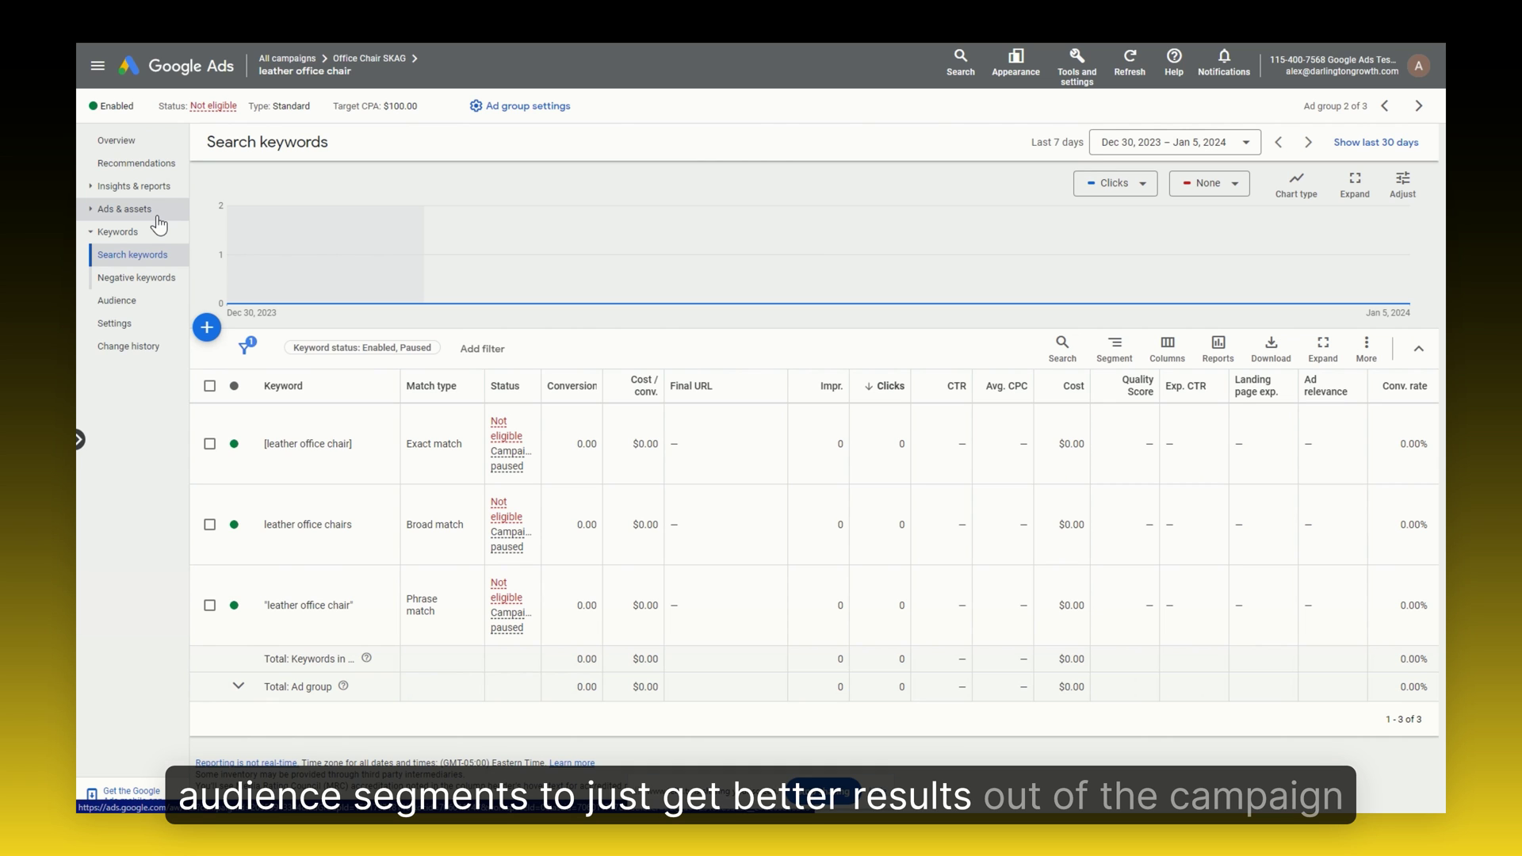
Open the Office Chair SKAG campaign's audience segment editor at the campaign level.
click(155, 209)
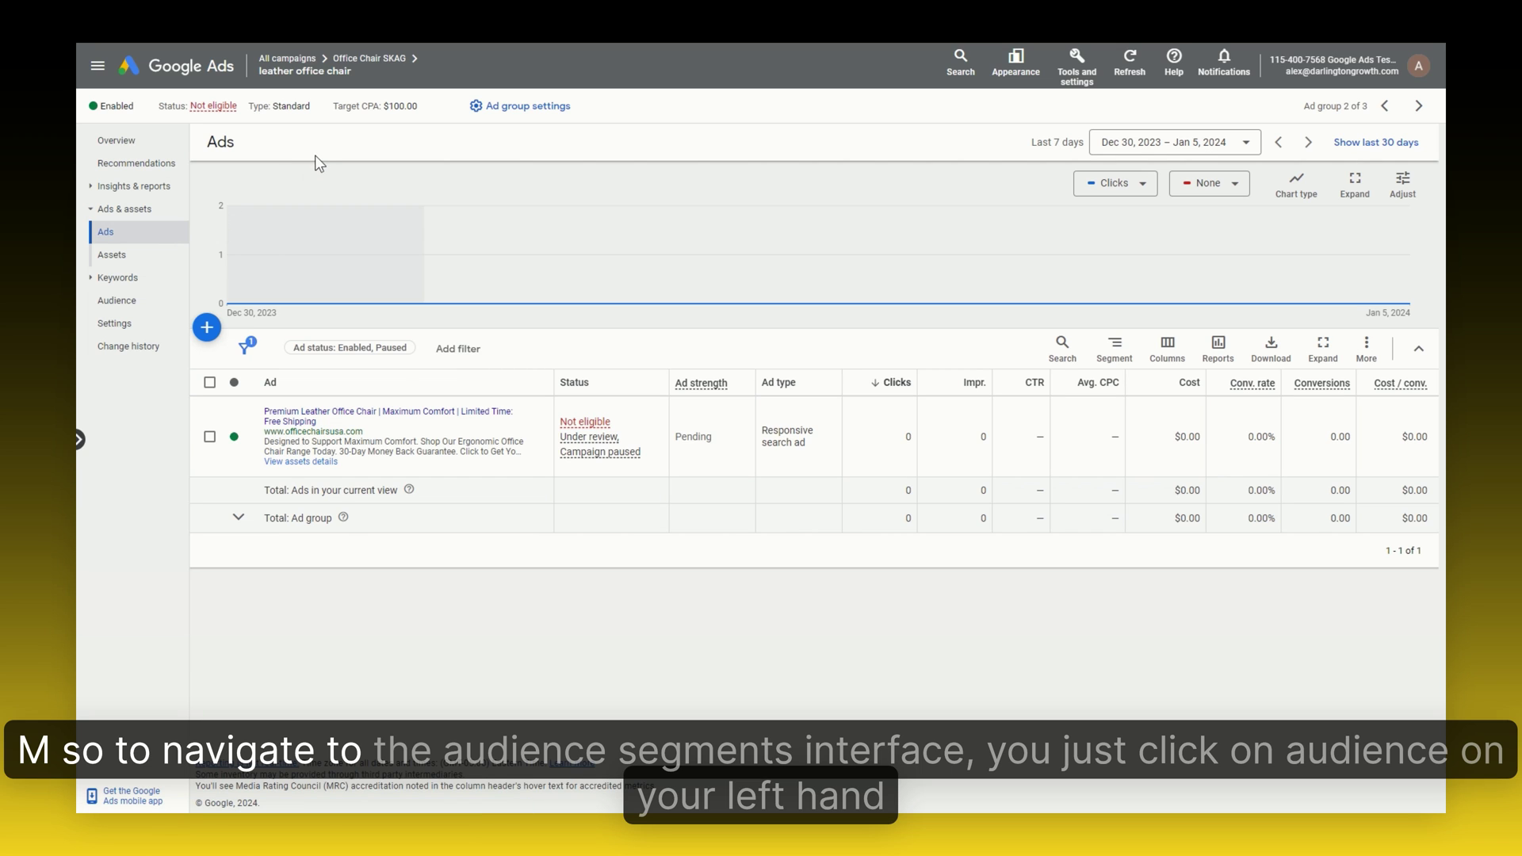
click(132, 308)
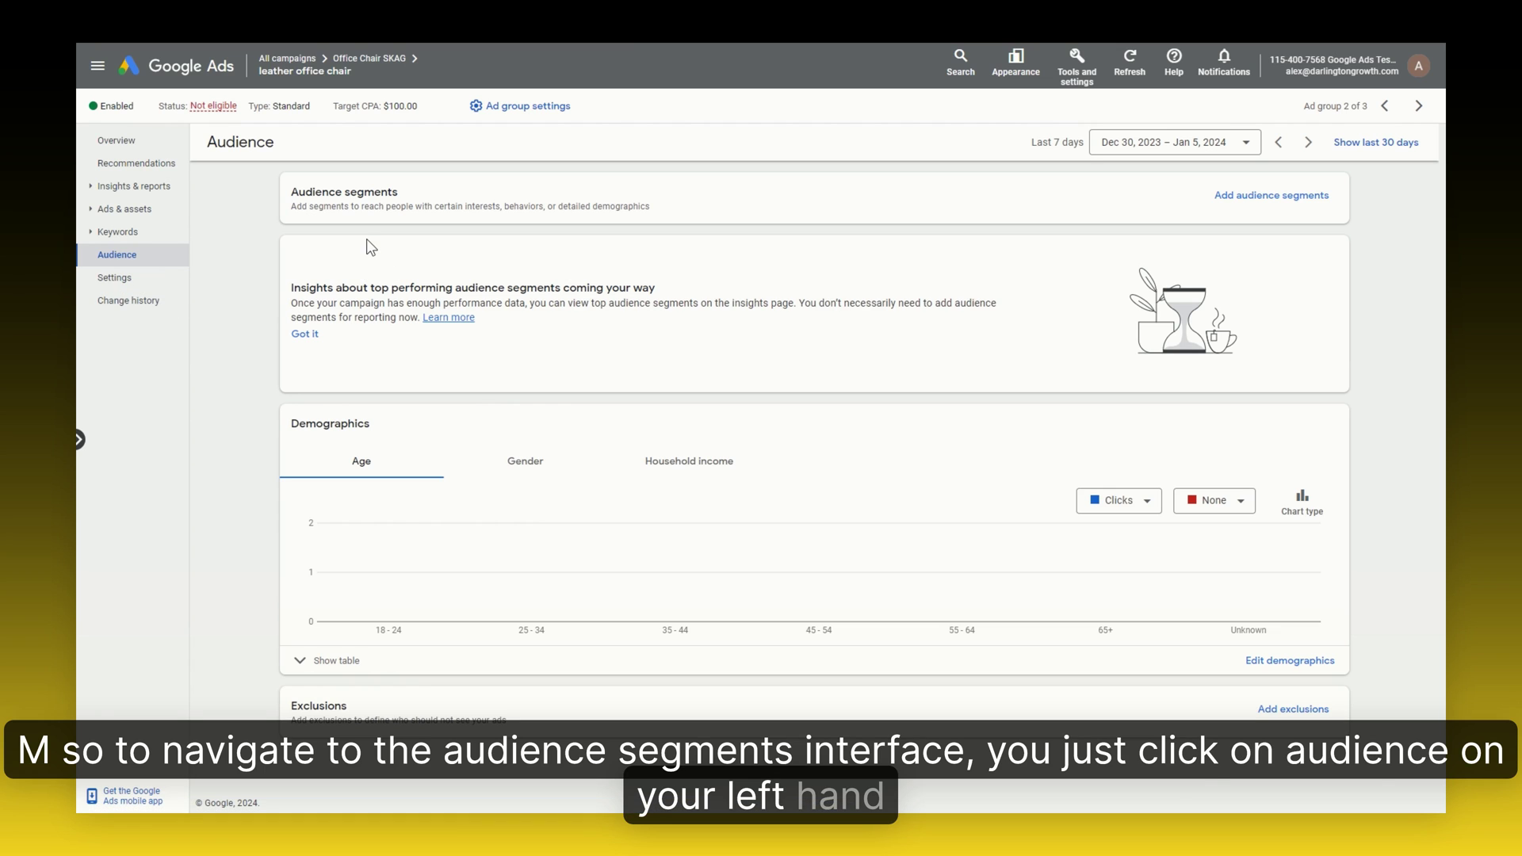
click(1251, 198)
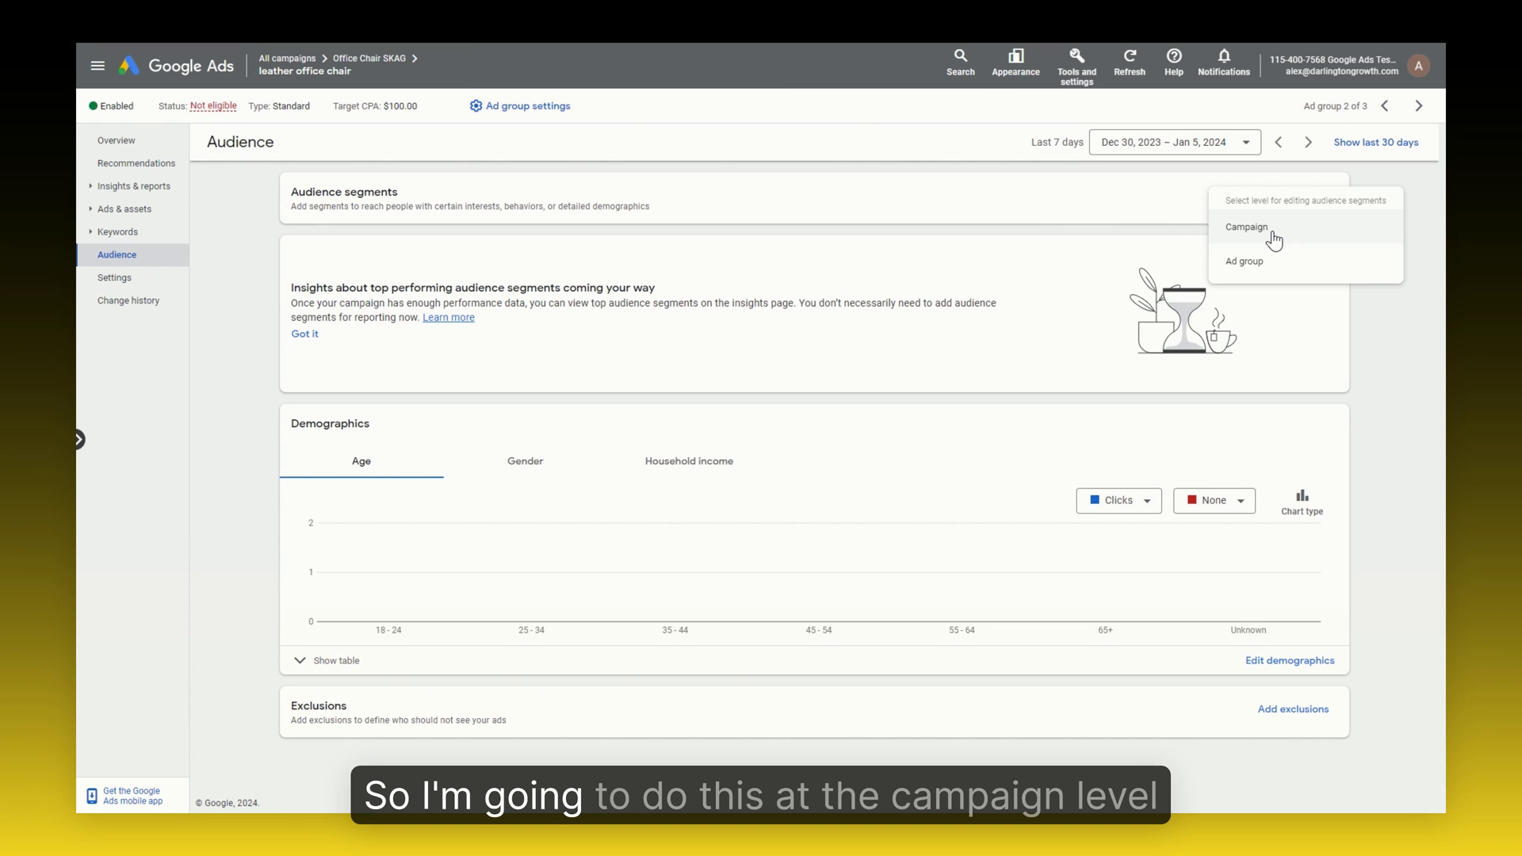
click(1260, 229)
Choose Observation (recommended) as the audience segment targeting setting.
click(759, 202)
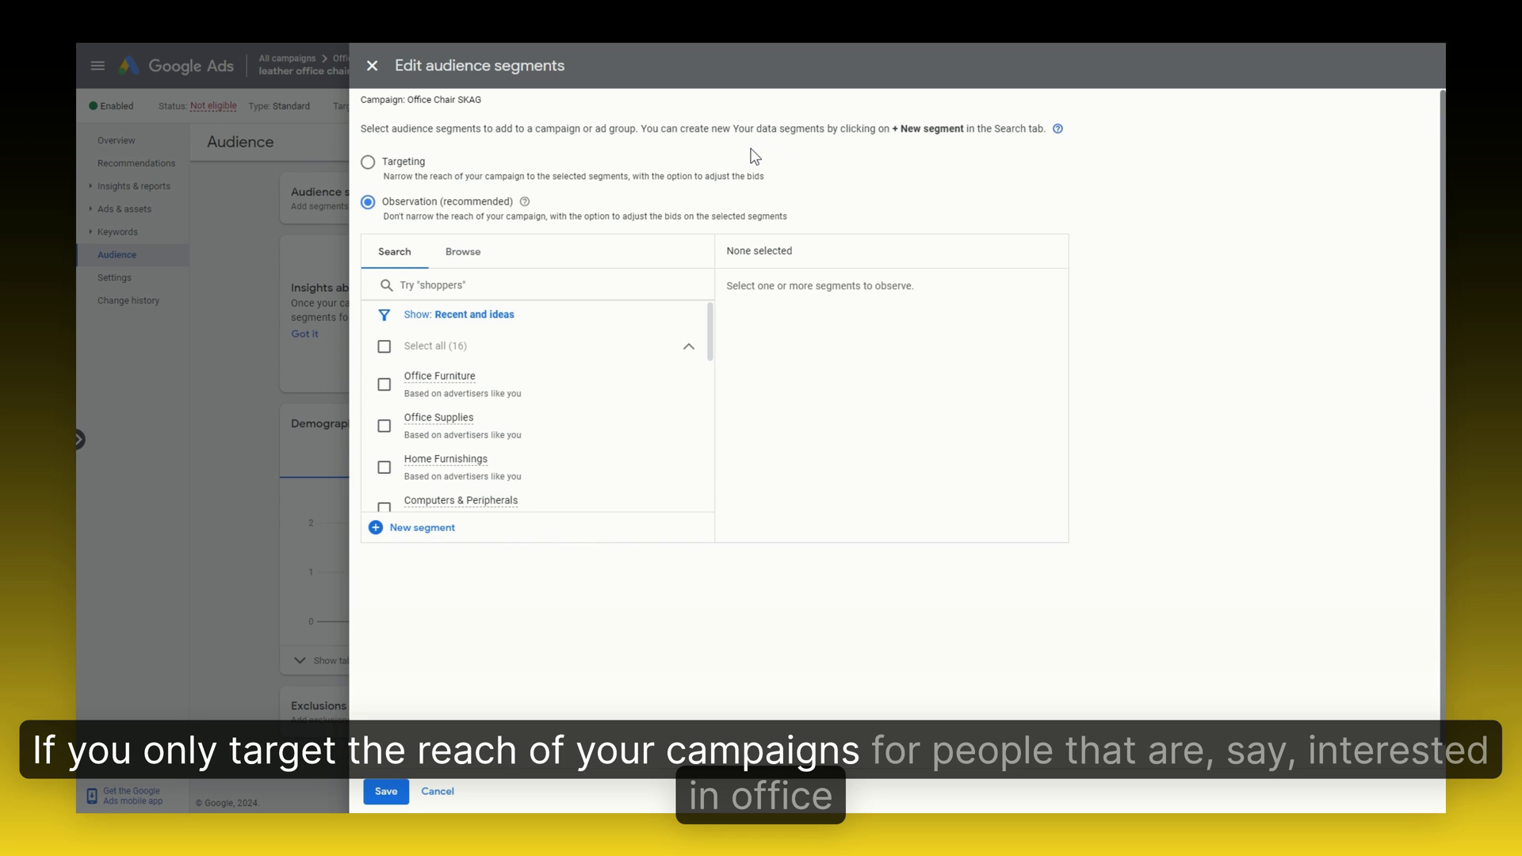
Toggle Office Furniture and Office Supplies on and off, ending with neither selected.
click(599, 388)
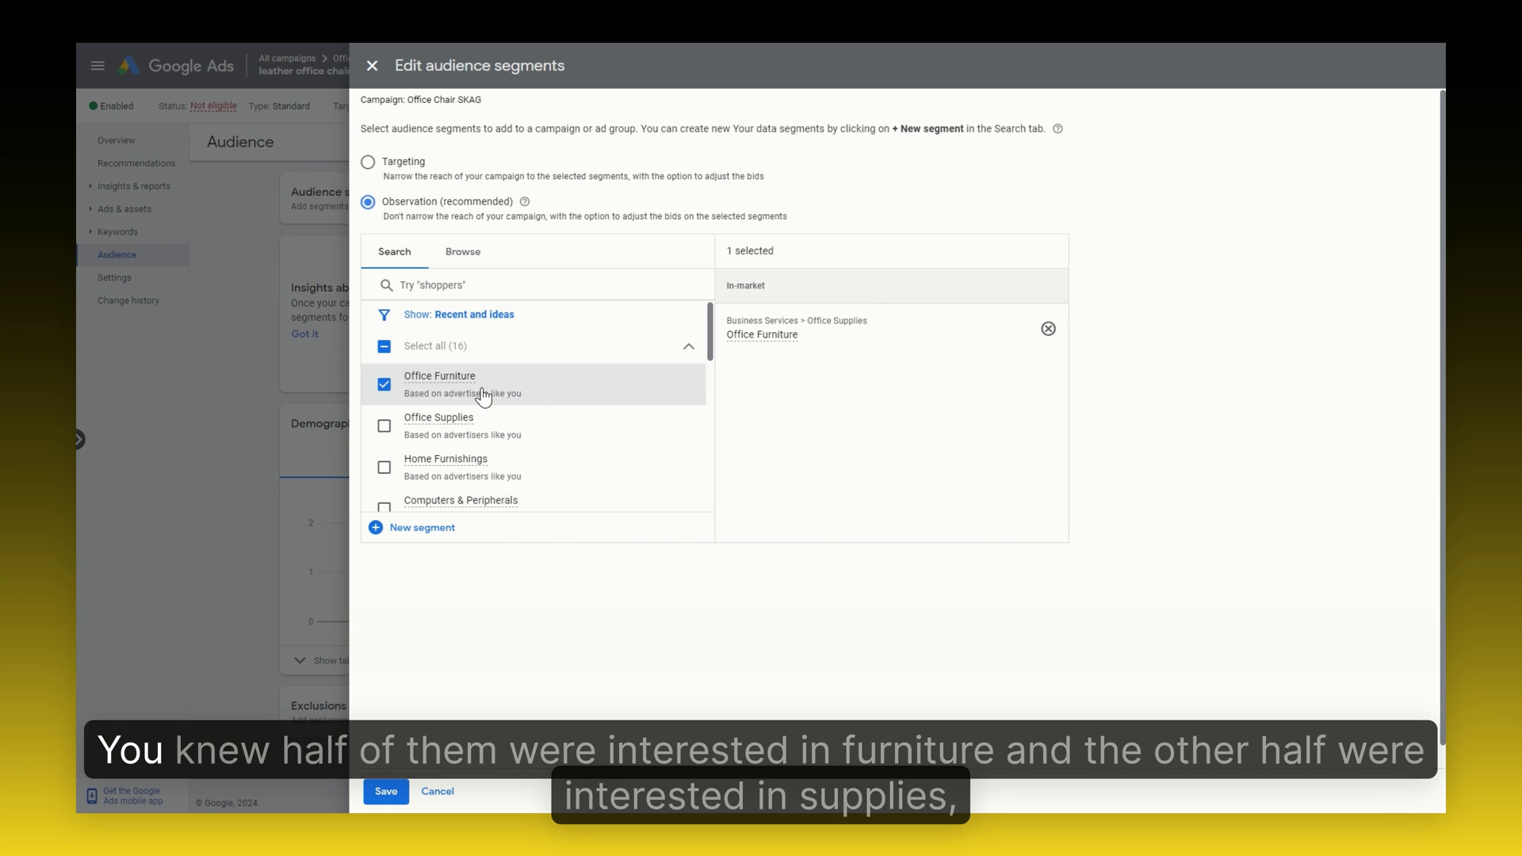
click(518, 436)
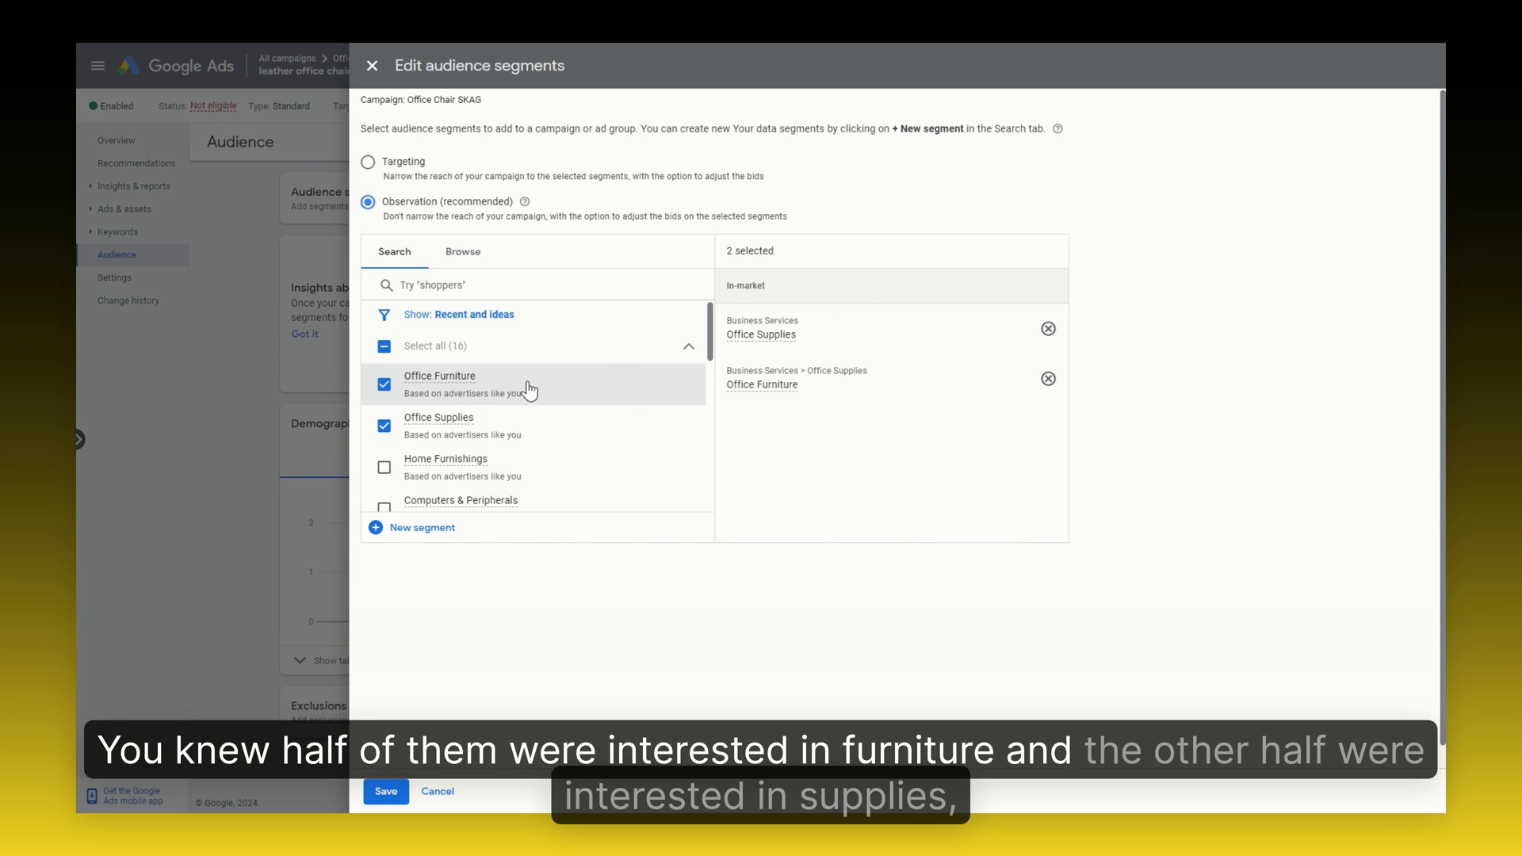
click(524, 387)
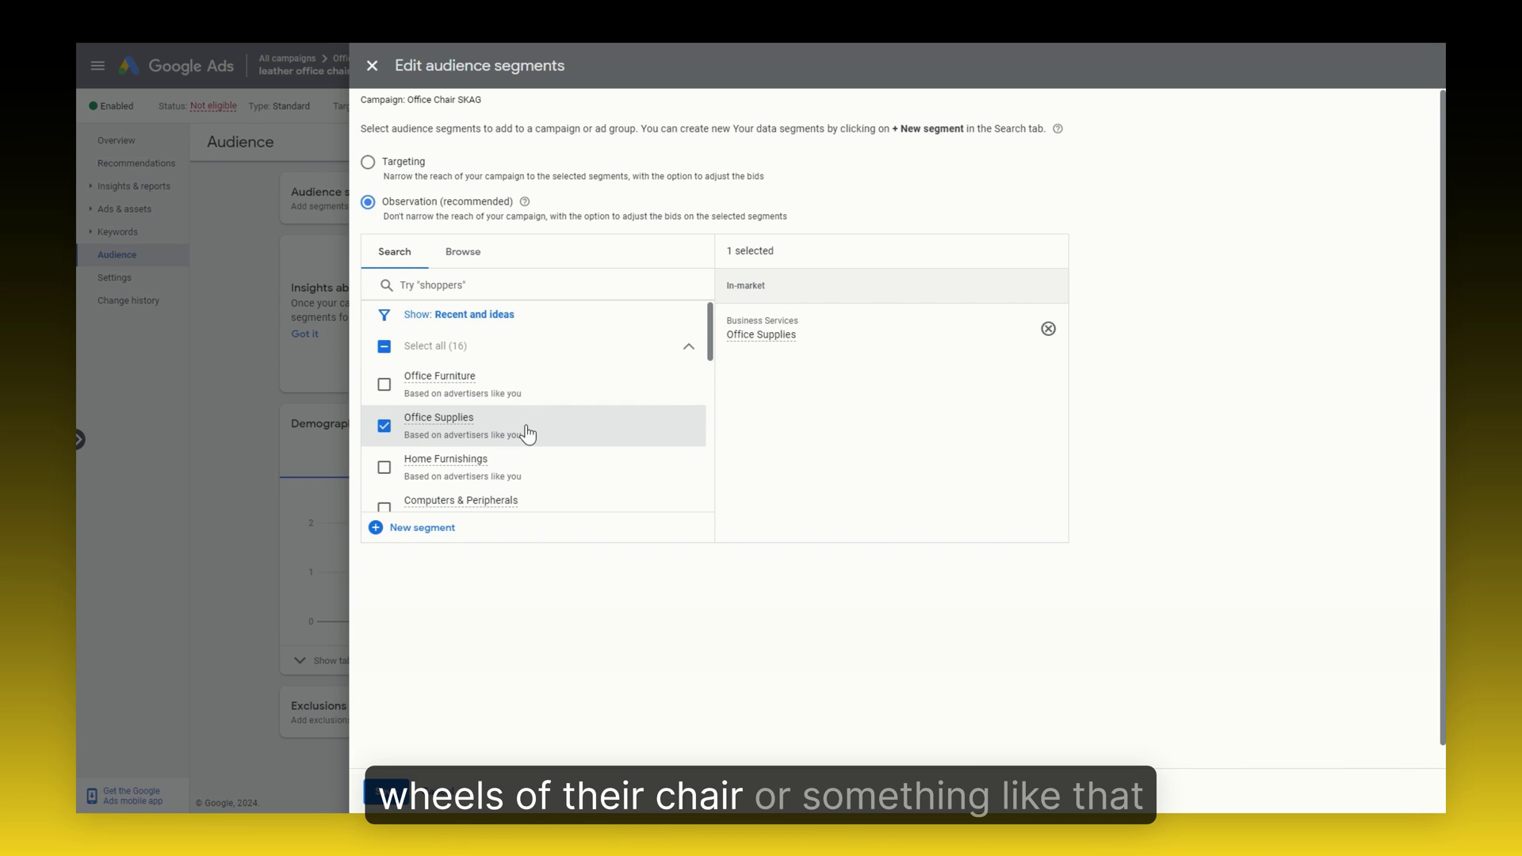
click(562, 386)
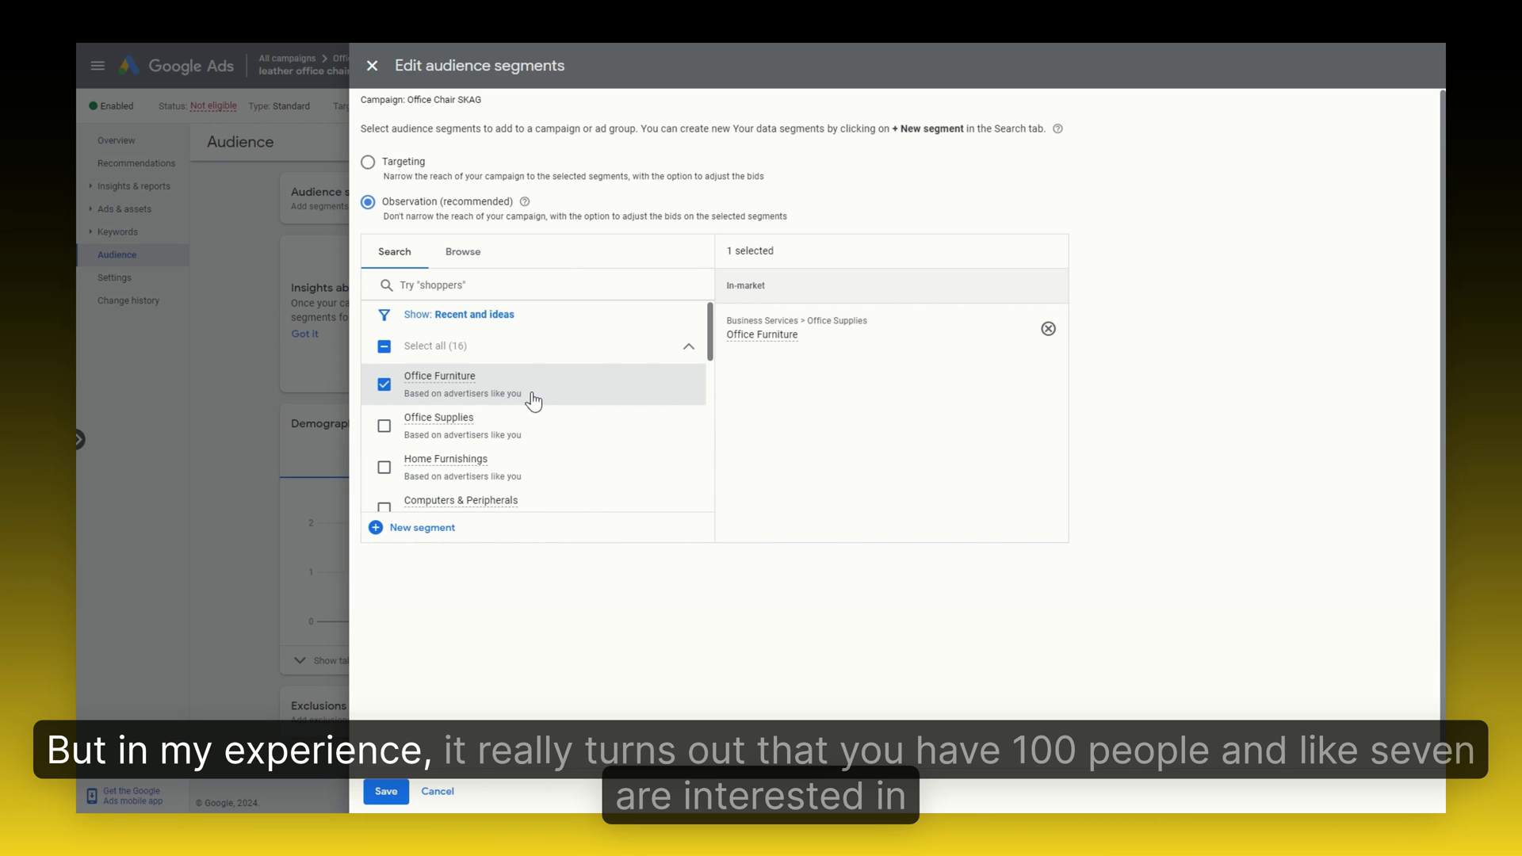
click(530, 402)
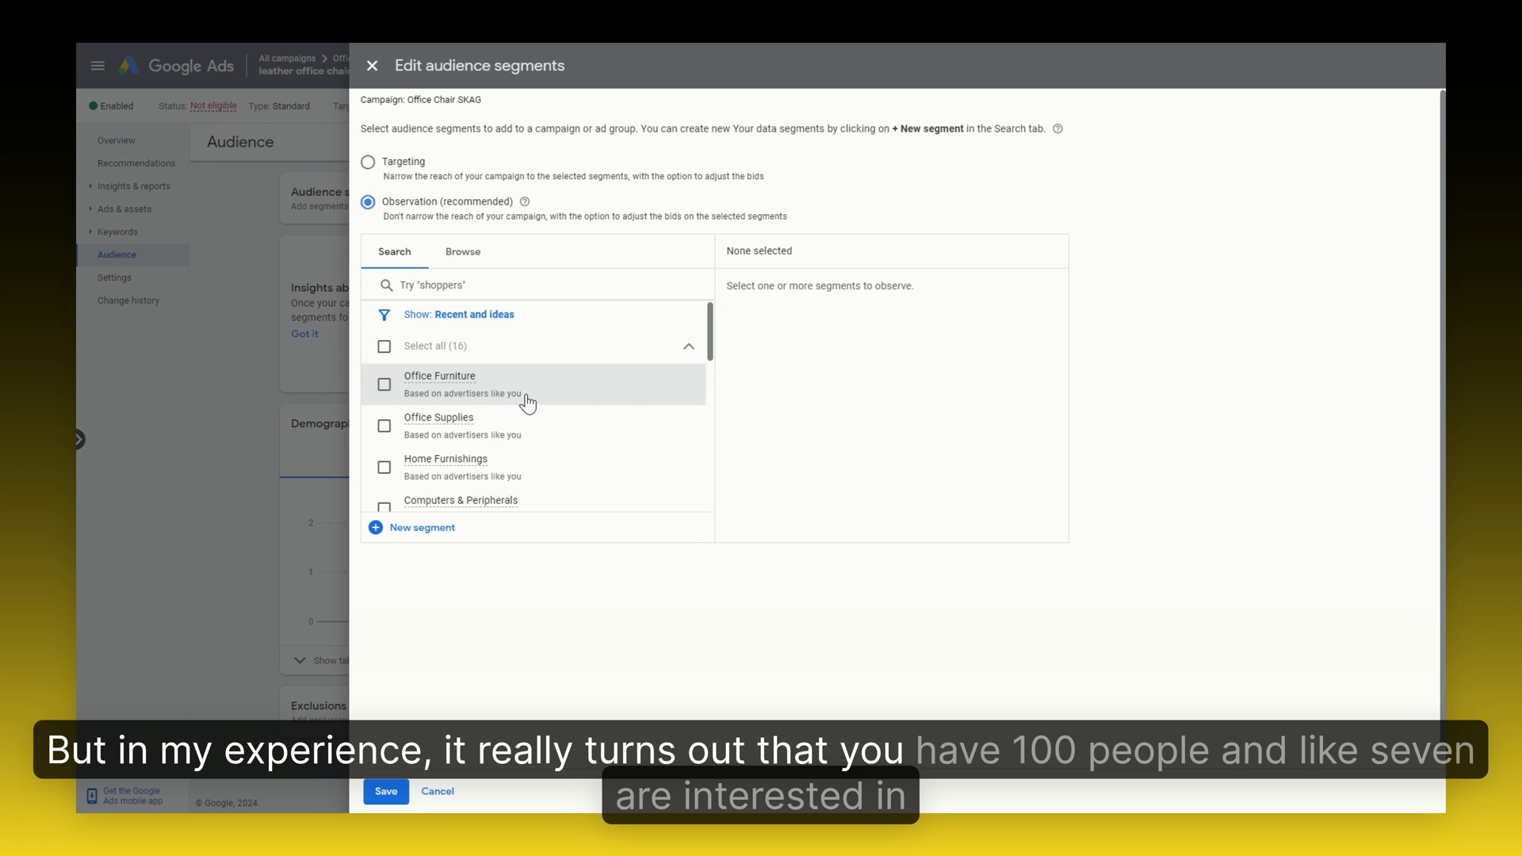
click(530, 402)
click(536, 404)
click(535, 436)
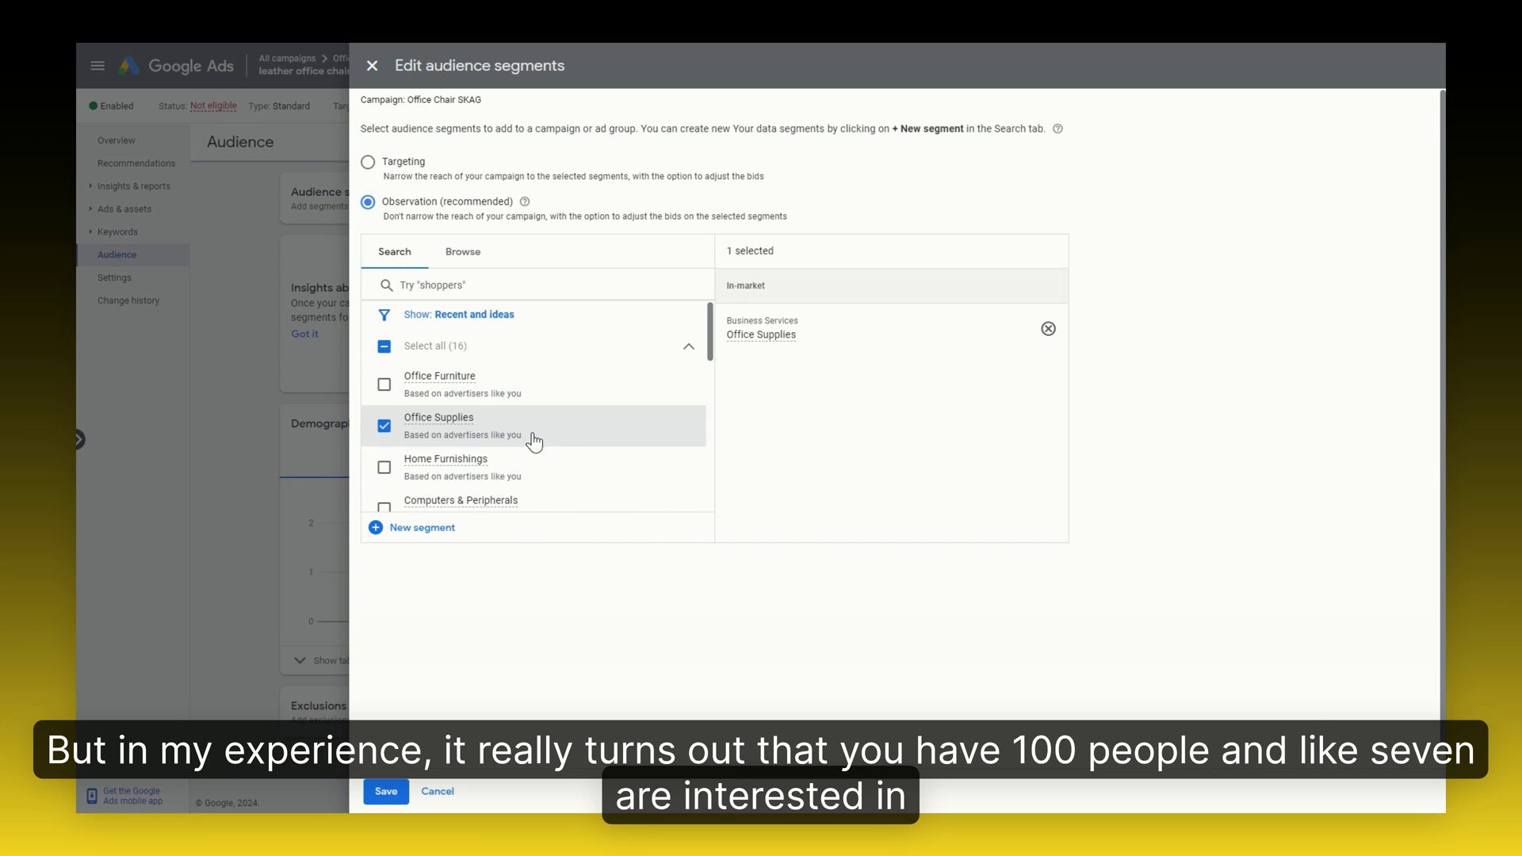
click(566, 440)
Try Home Furnishings and Computers & Peripherals, then select both plus Office Supplies.
click(569, 478)
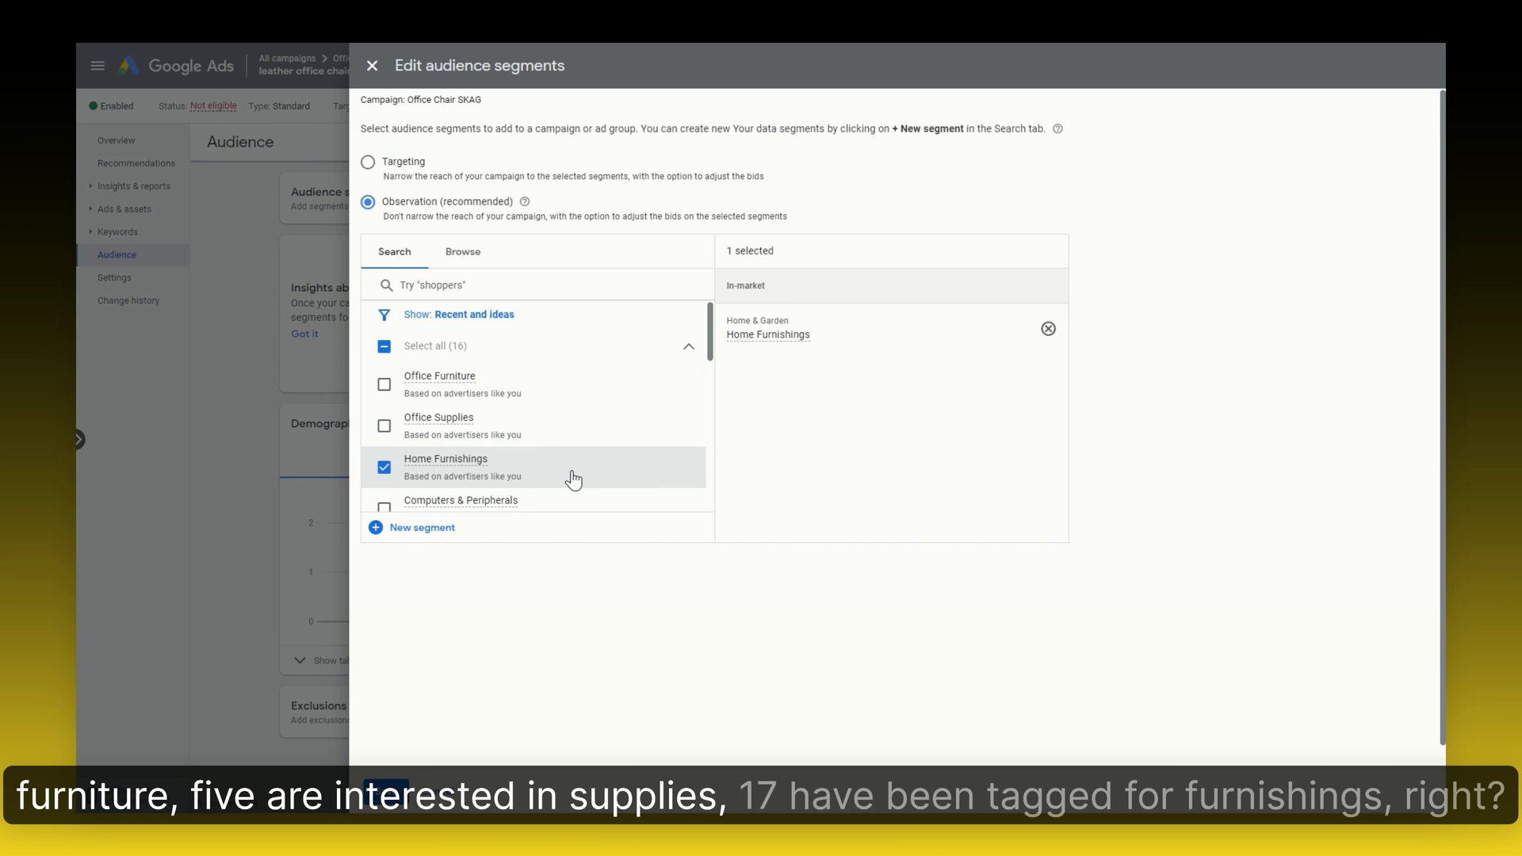
scroll(570, 472, down, 1)
click(570, 400)
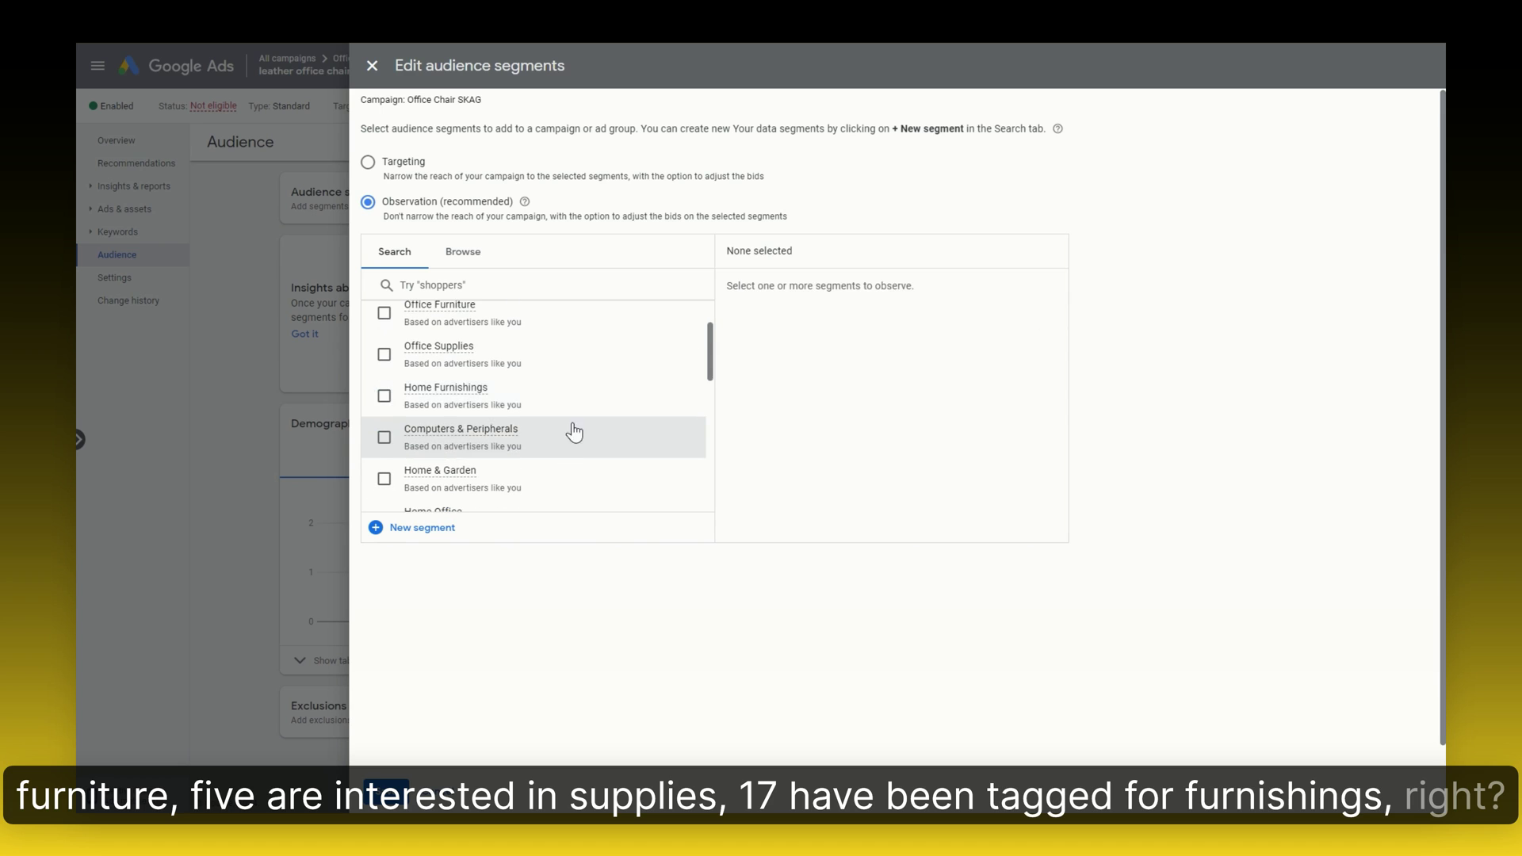
scroll(571, 432, down, 1)
click(597, 377)
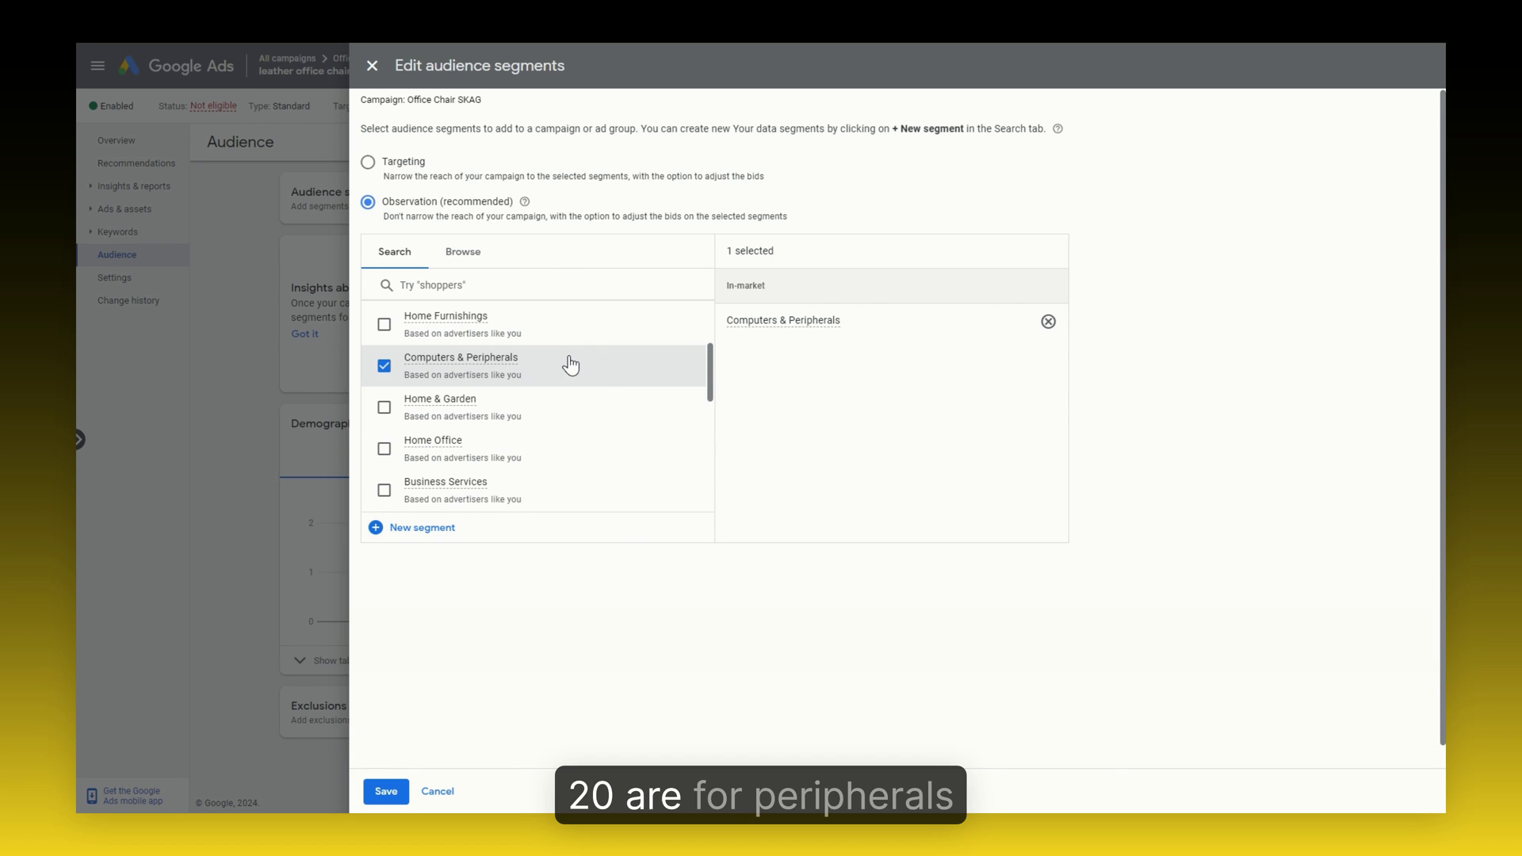
click(568, 366)
scroll(547, 373, up, 1)
click(553, 399)
click(553, 426)
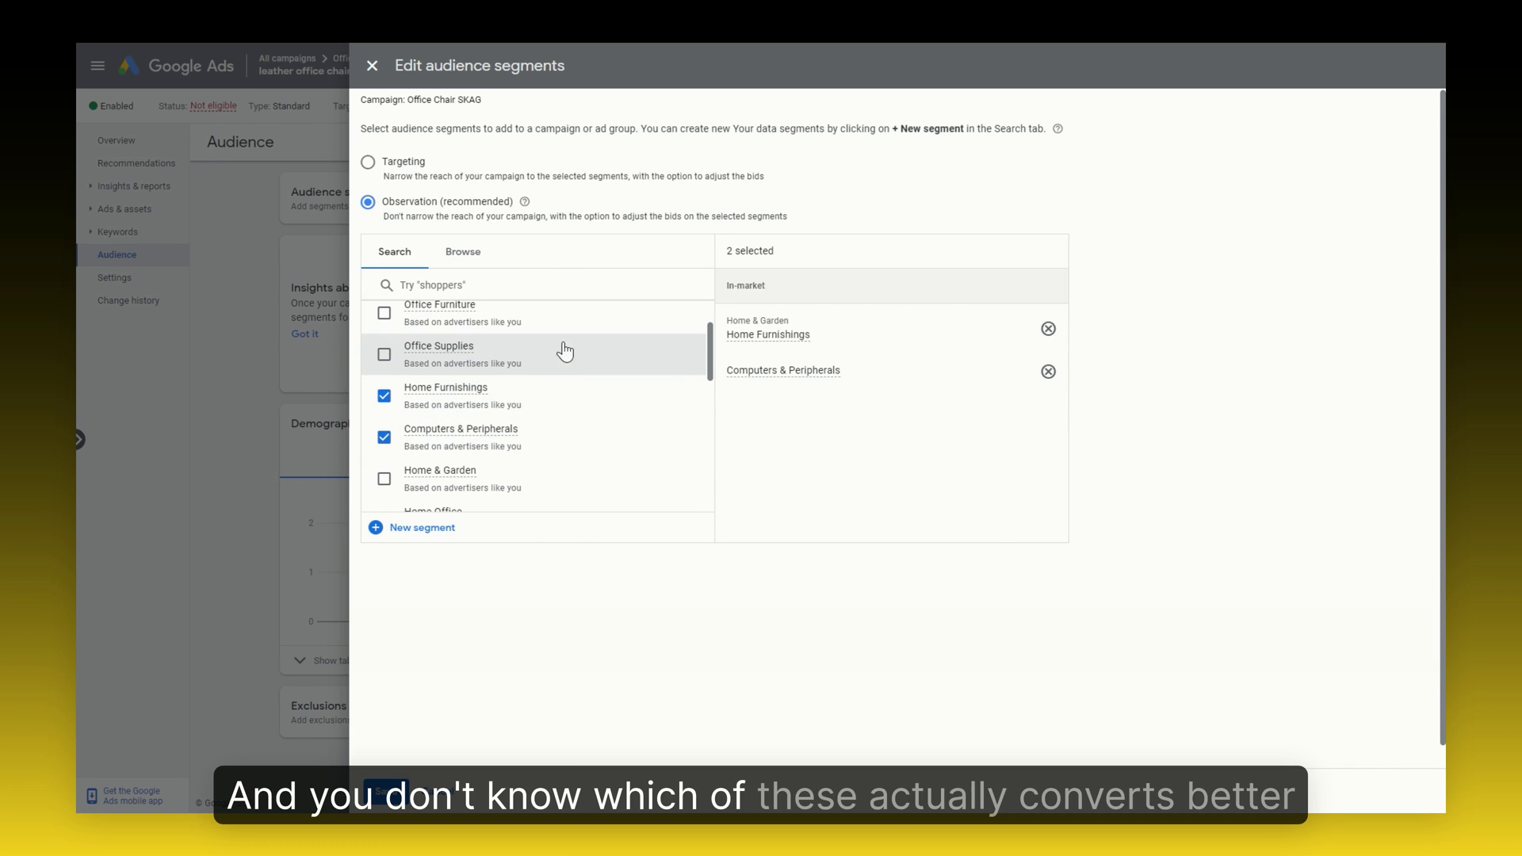
click(560, 349)
Add Office Furniture, clear all four selected segments, then reselect Office Furniture.
scroll(560, 349, up, 1)
click(578, 377)
click(568, 387)
click(564, 428)
click(563, 468)
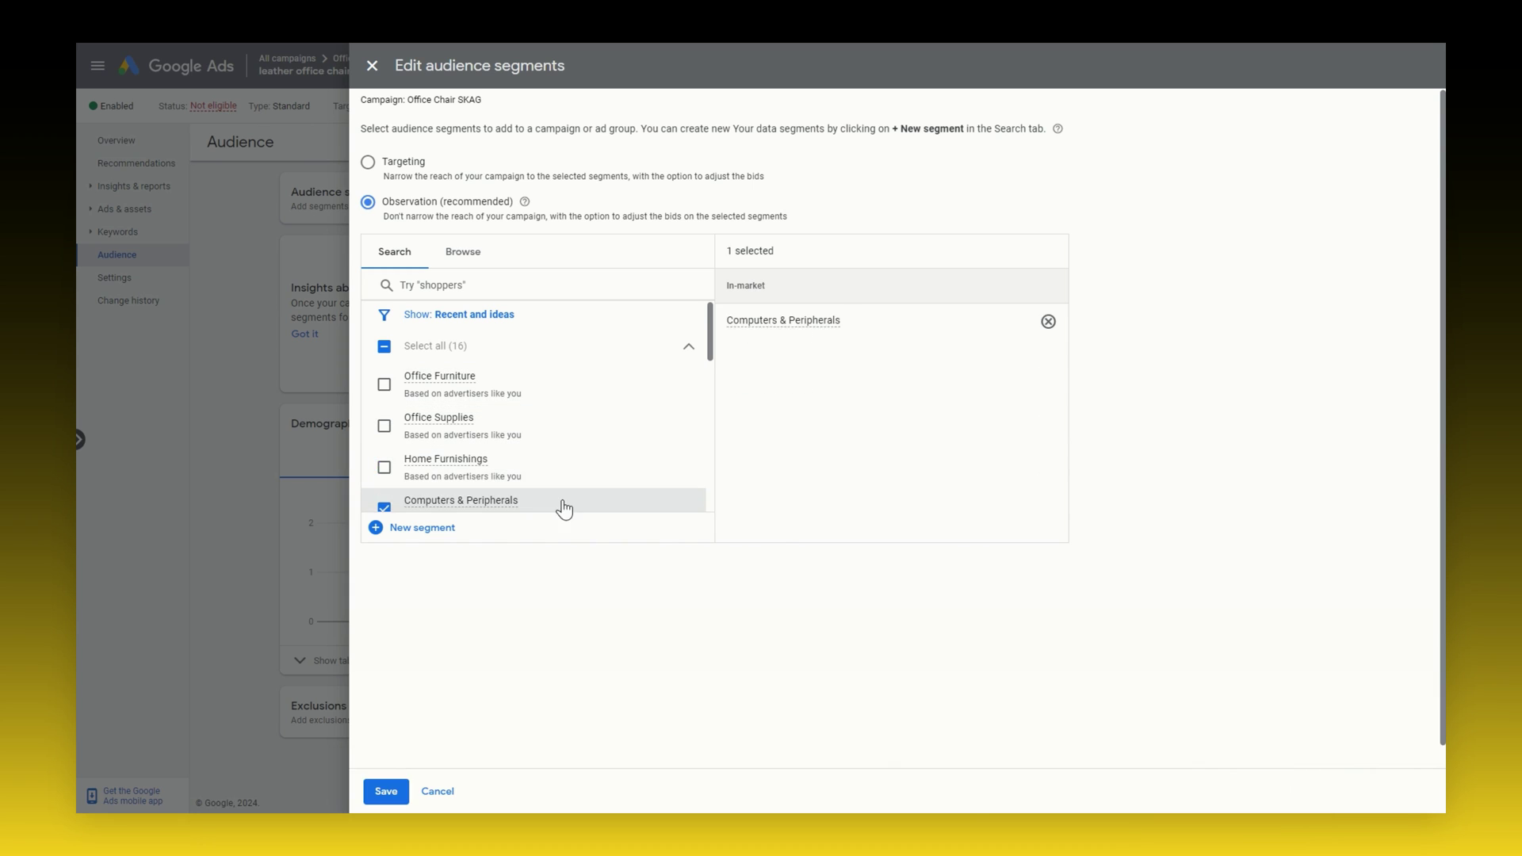
click(560, 505)
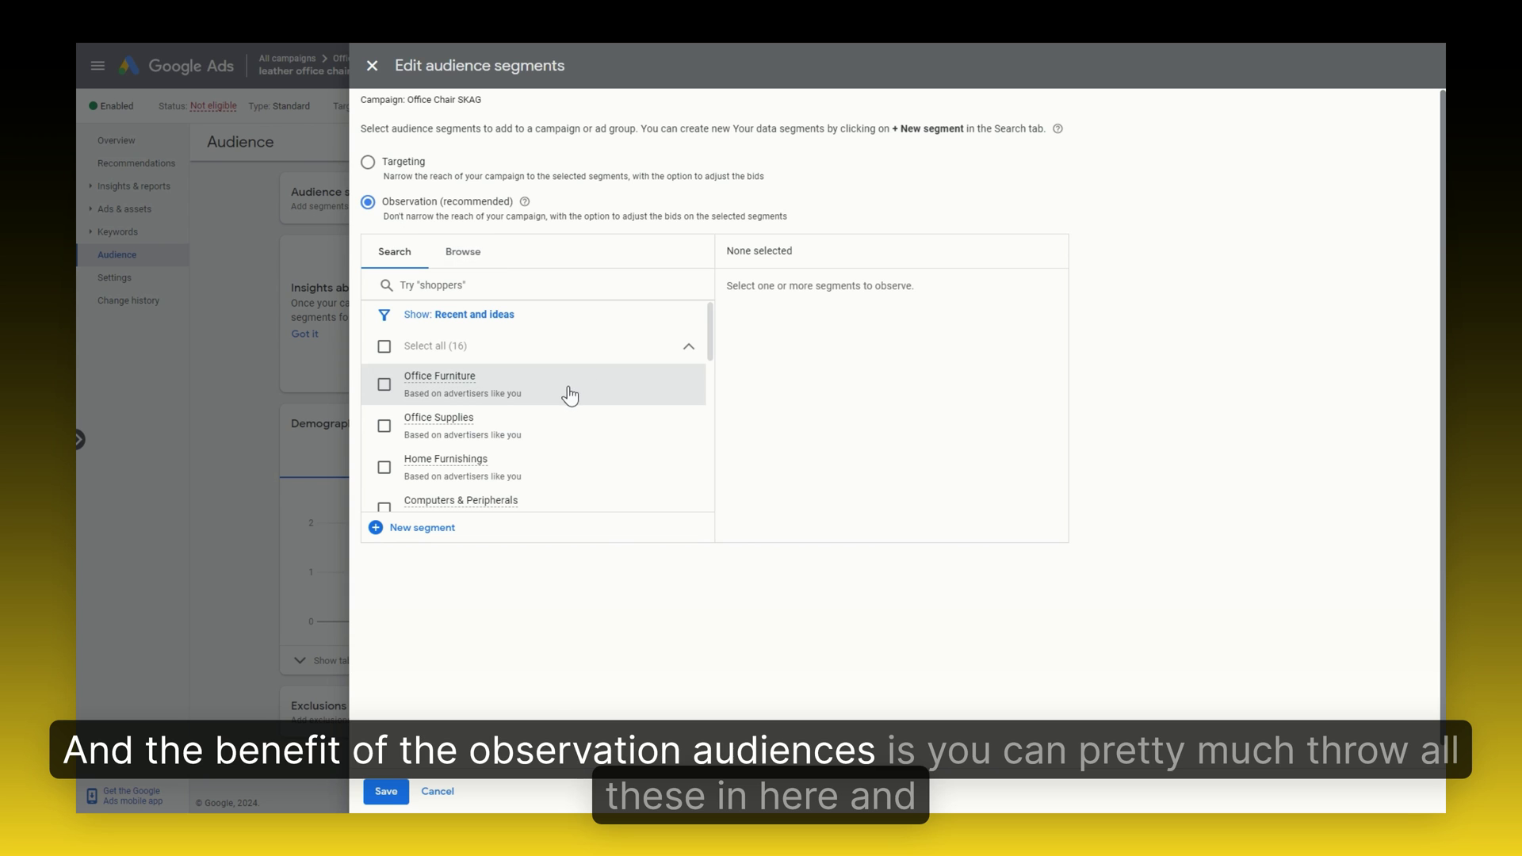
click(559, 390)
Add Office Supplies, Home Furnishings, Computers & Peripherals, Home & Garden, Home Office and Business Services.
scroll(559, 392, down, 1)
click(564, 354)
click(565, 396)
click(567, 438)
click(550, 468)
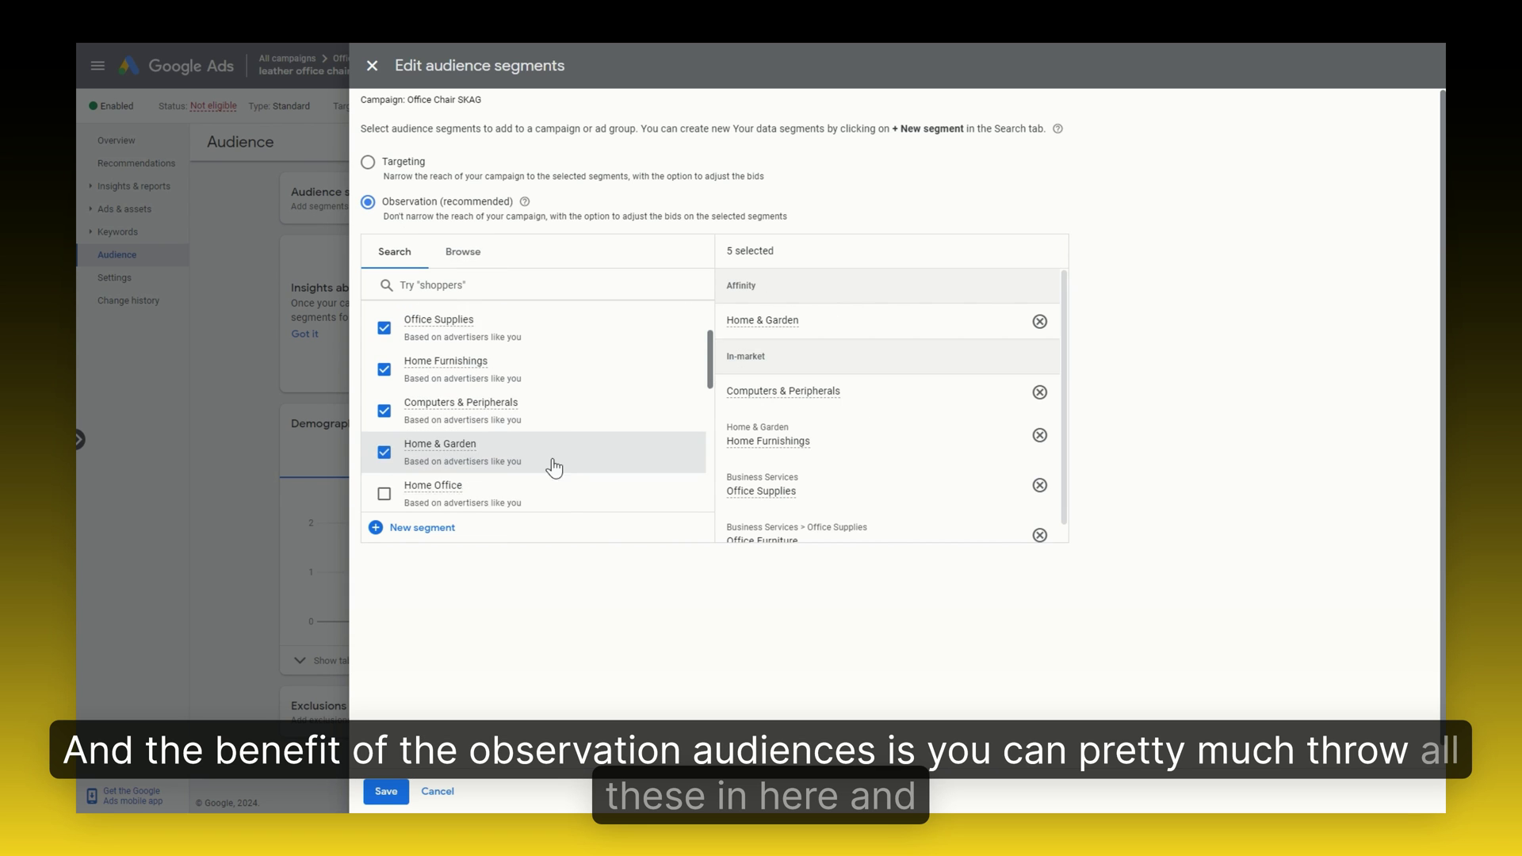
scroll(550, 468, down, 1)
click(547, 446)
click(545, 481)
scroll(565, 406, up, 1)
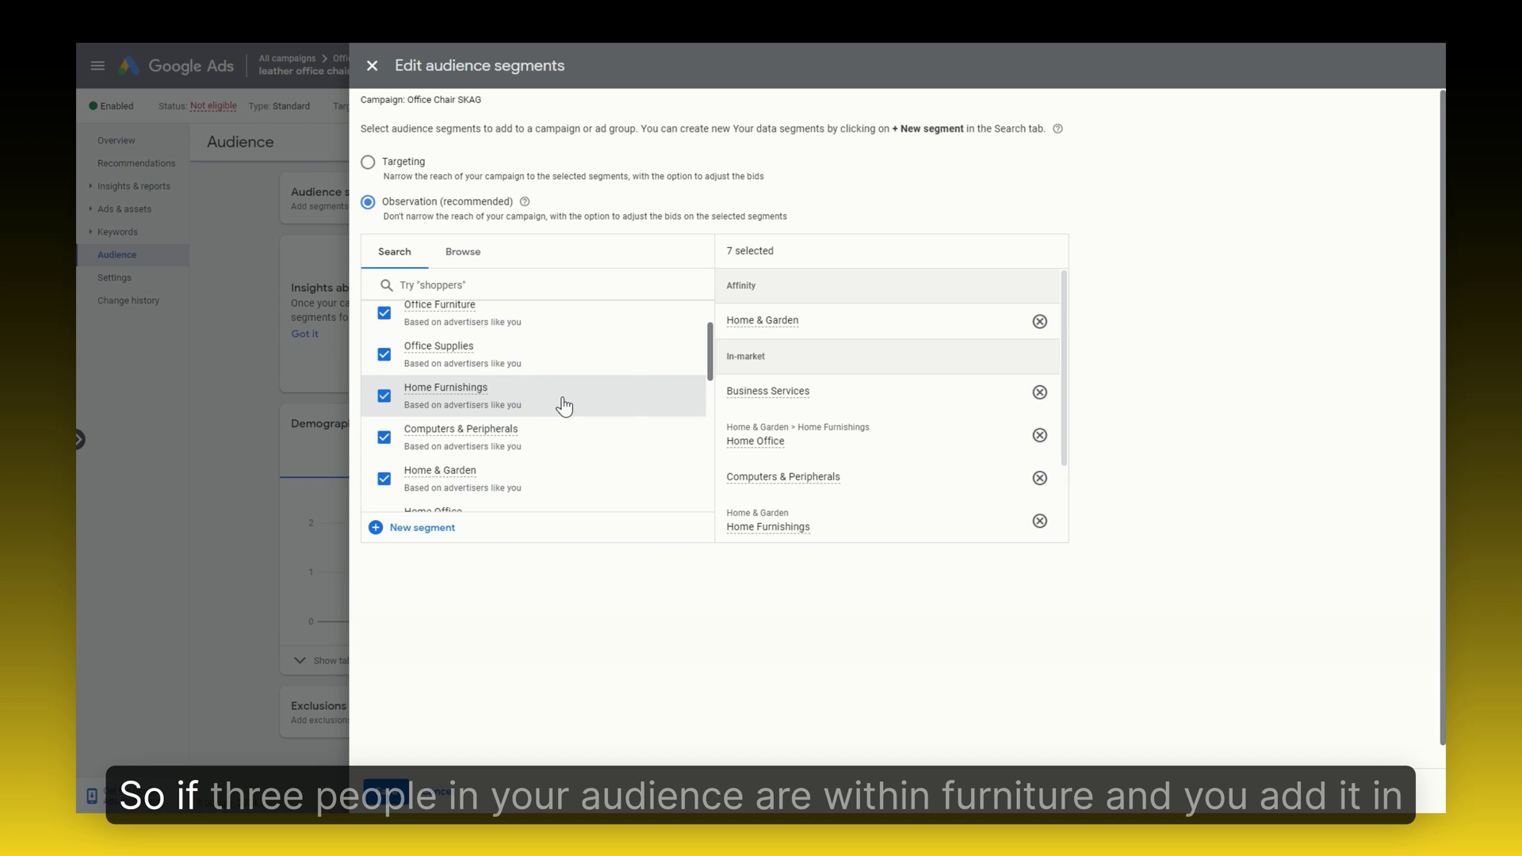
Remove Office Supplies, Computers & Peripherals, Home Furnishings and Home & Garden, then save.
click(384, 355)
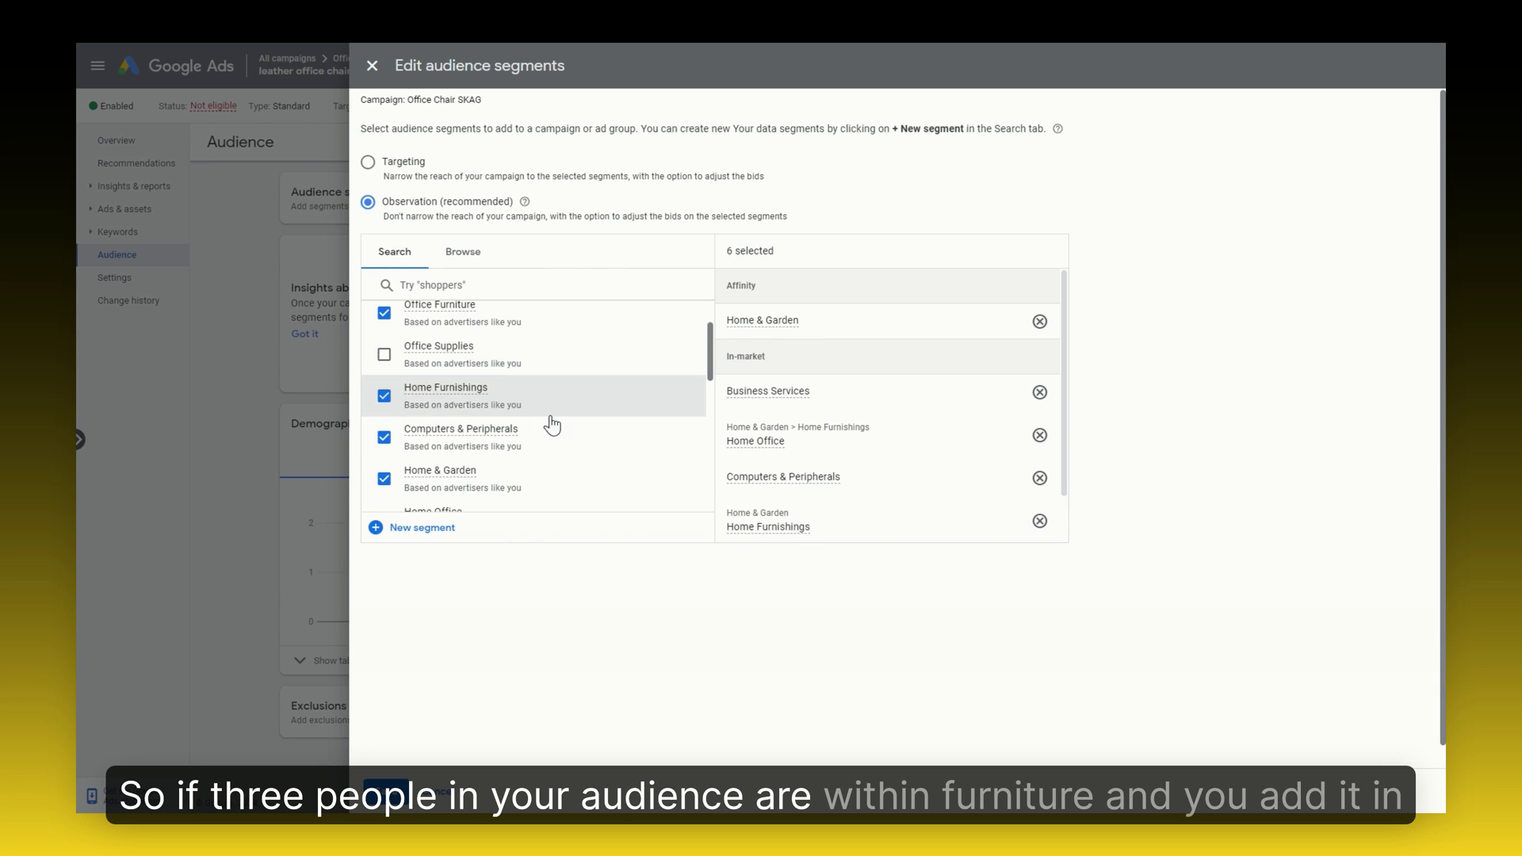
click(553, 426)
click(550, 401)
click(537, 485)
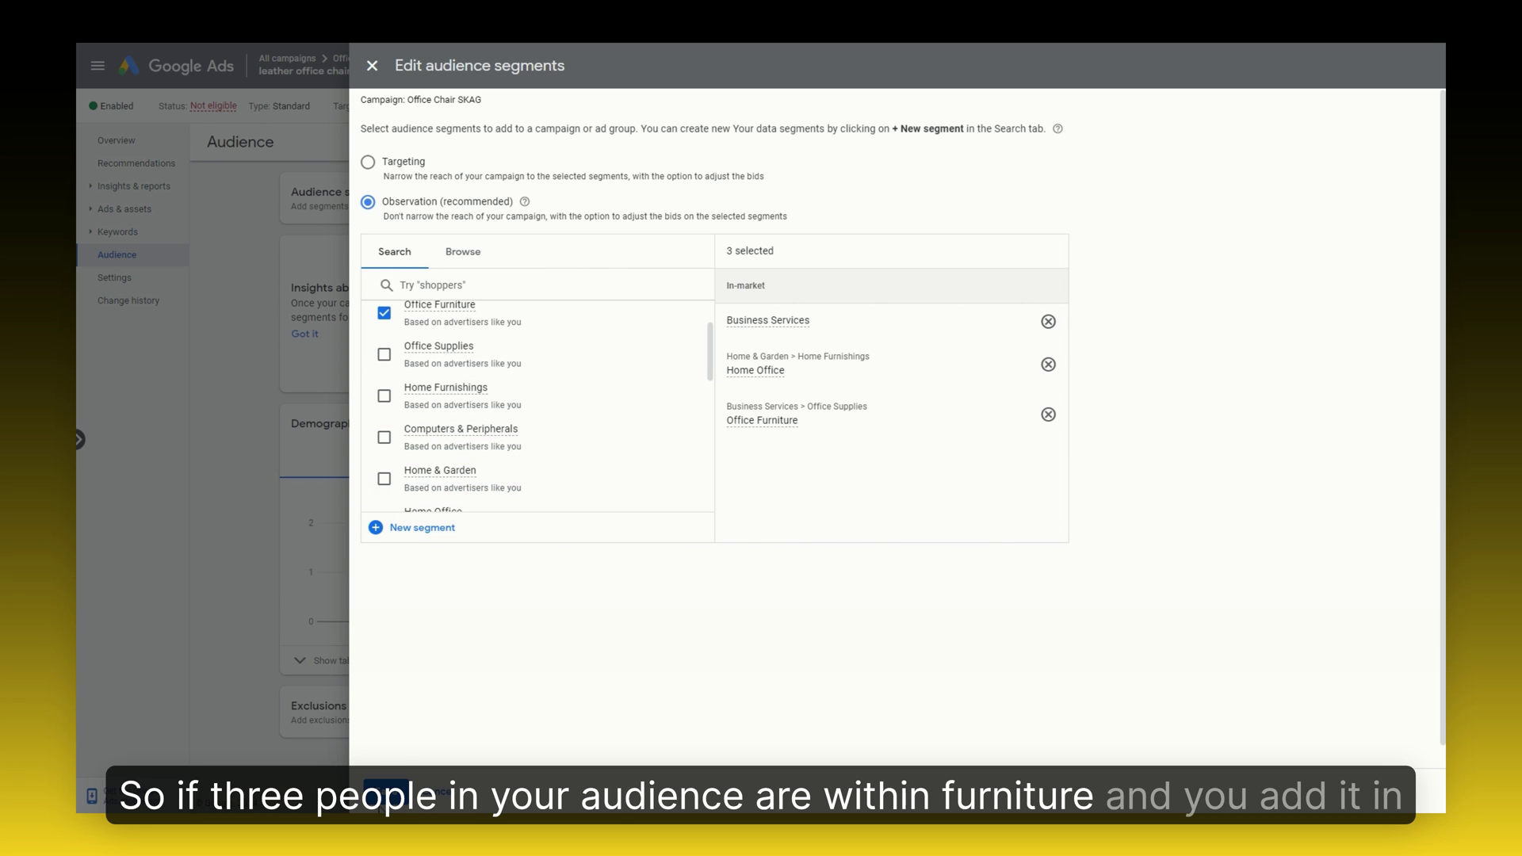
click(383, 805)
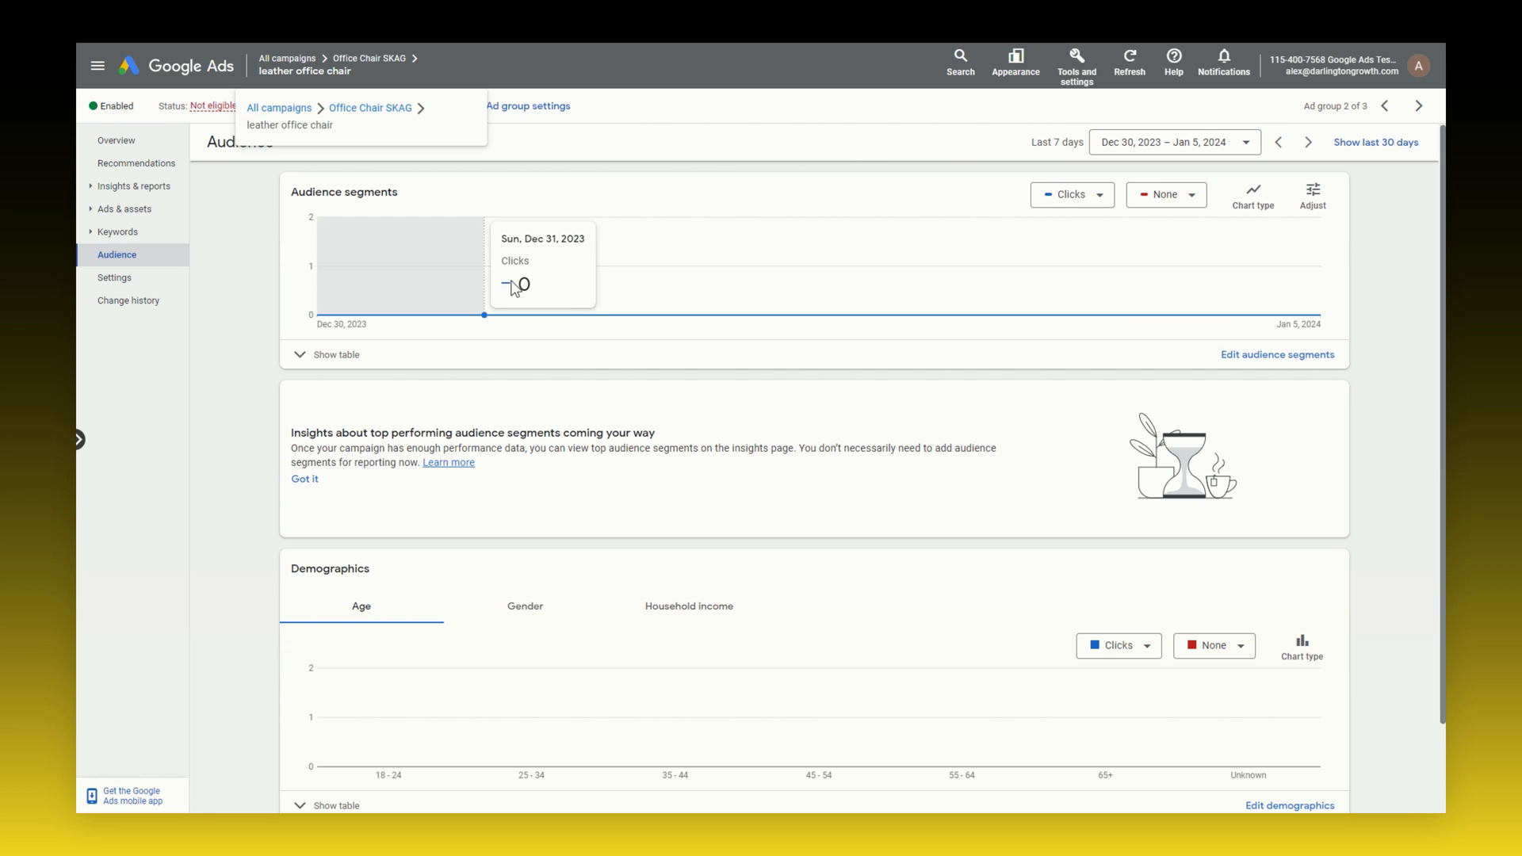
Expand the audience table and highlight the first segment's clicks, impressions and cost figures.
click(305, 358)
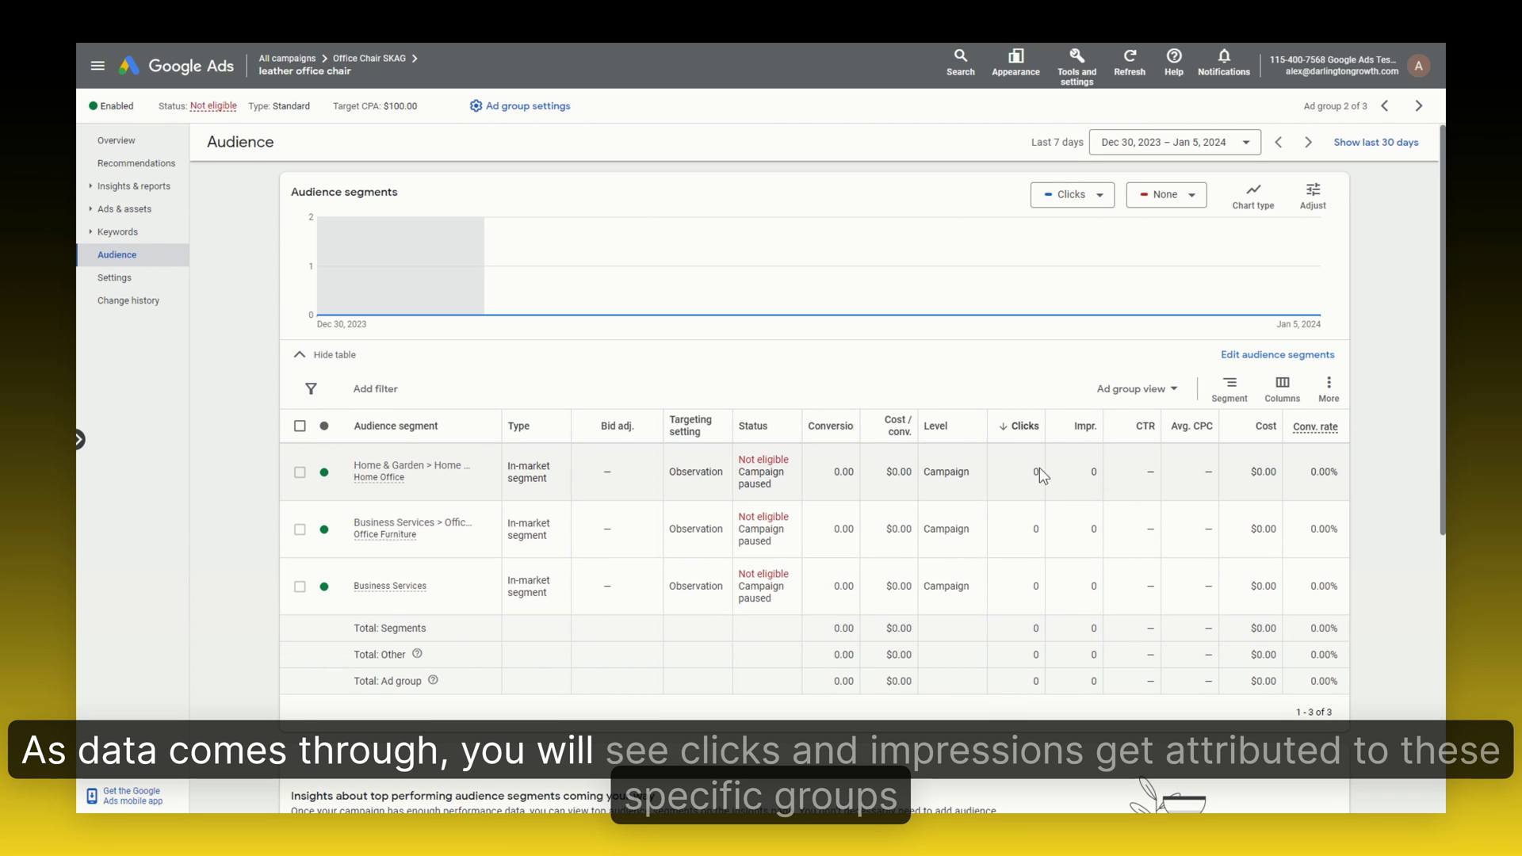
drag(1115, 468, 1108, 469)
double_click(1094, 472)
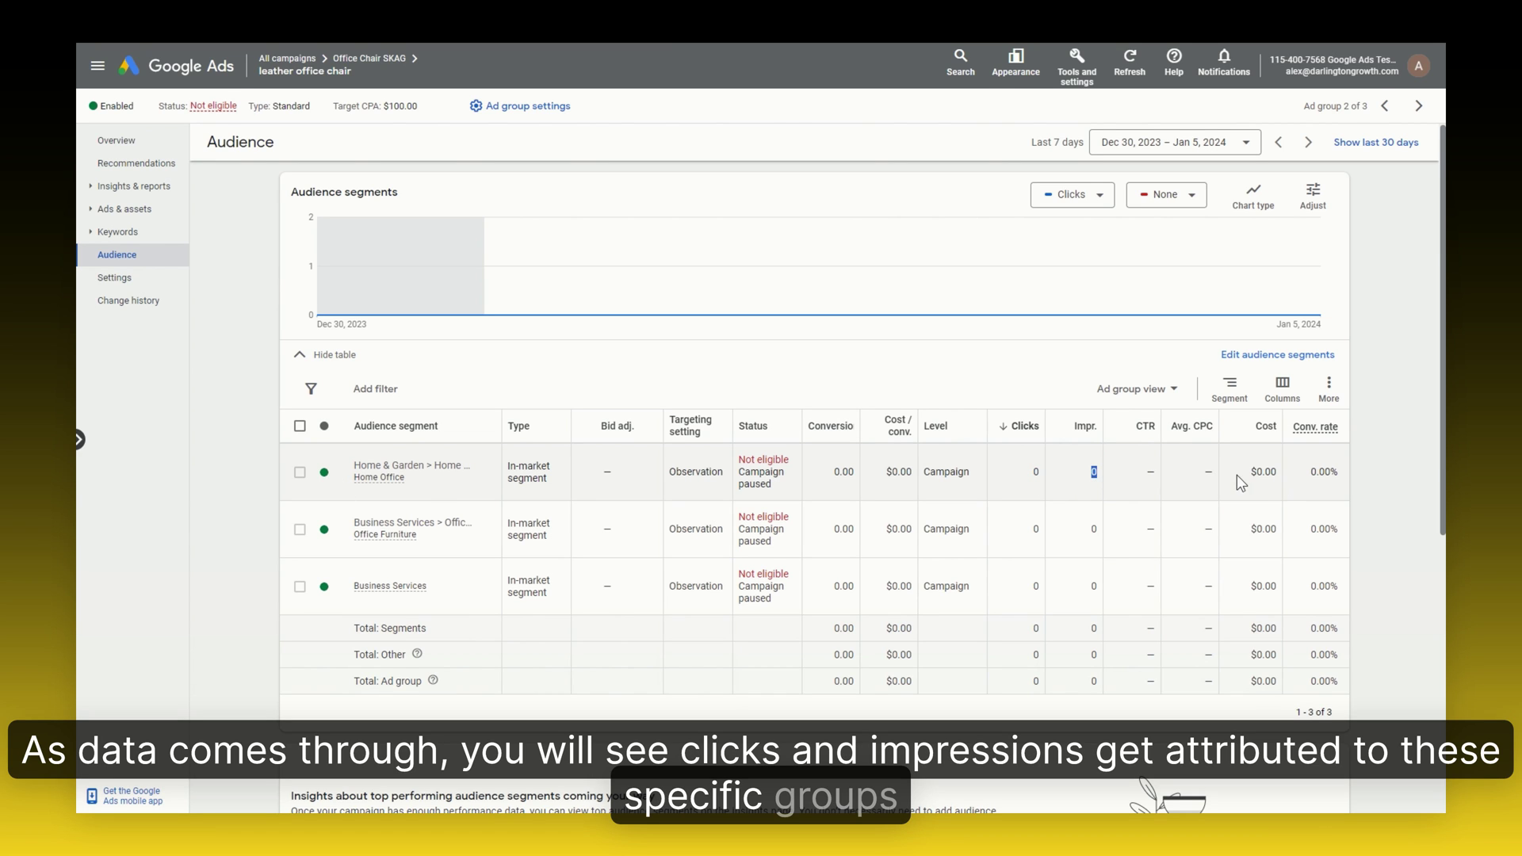
drag(1254, 471, 1329, 472)
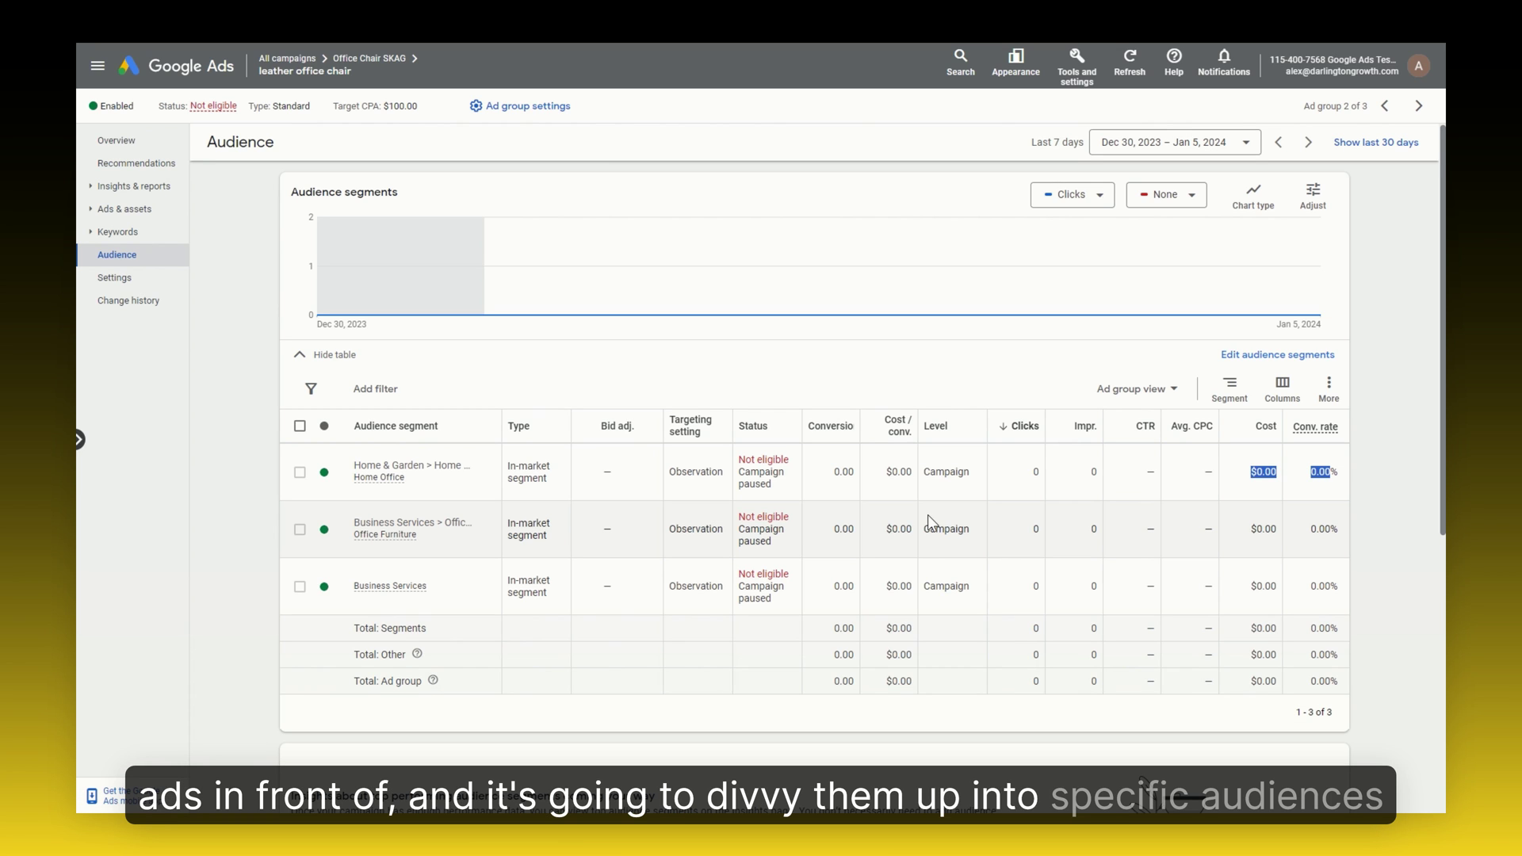
Clear the stray table selection and start editing the audience segments.
scroll(1114, 444, down, 2)
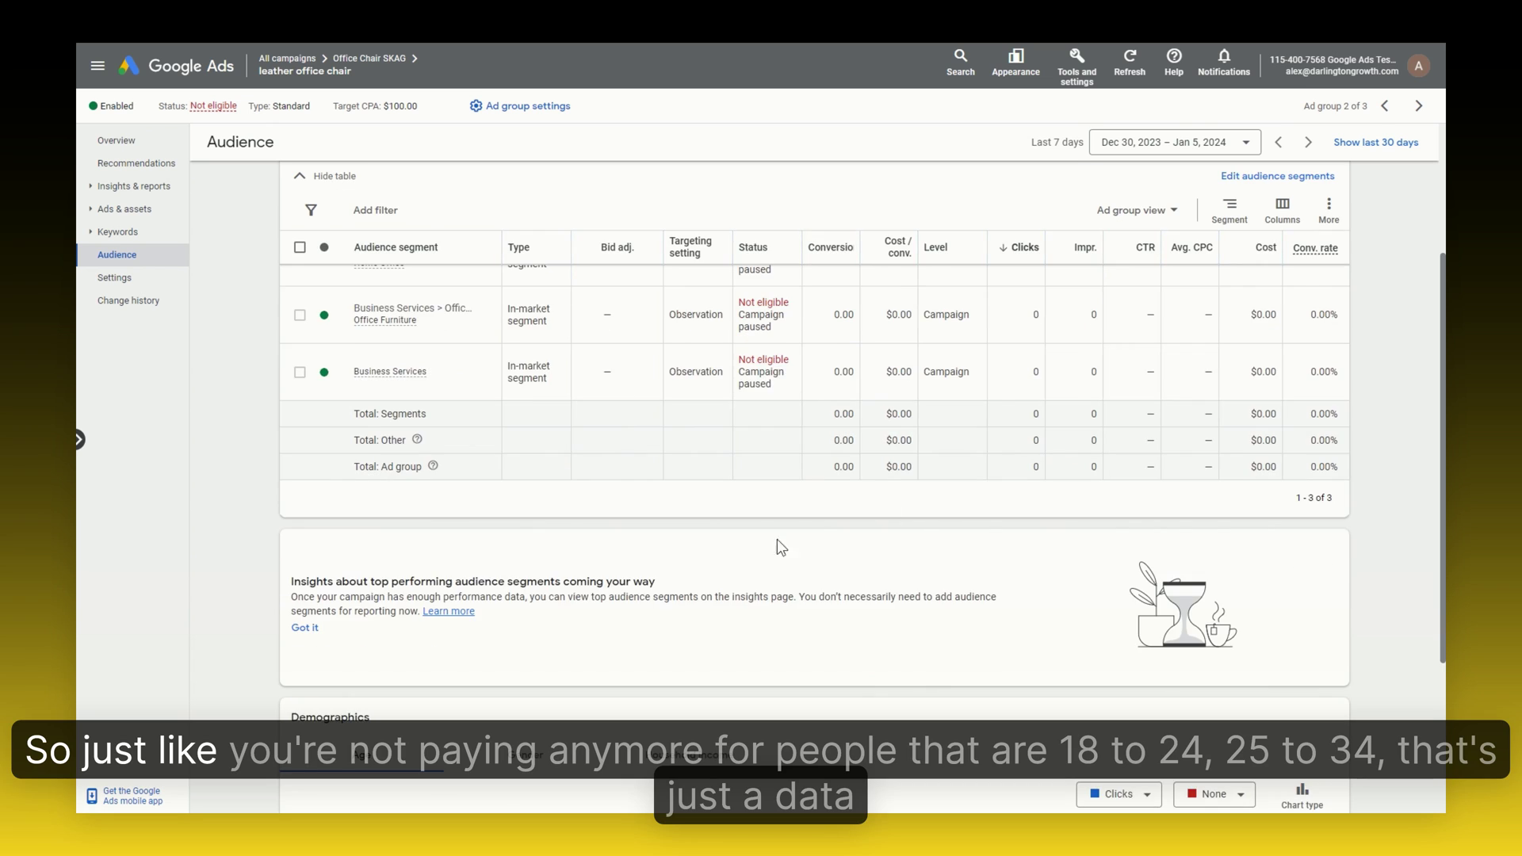
scroll(777, 539, down, 3)
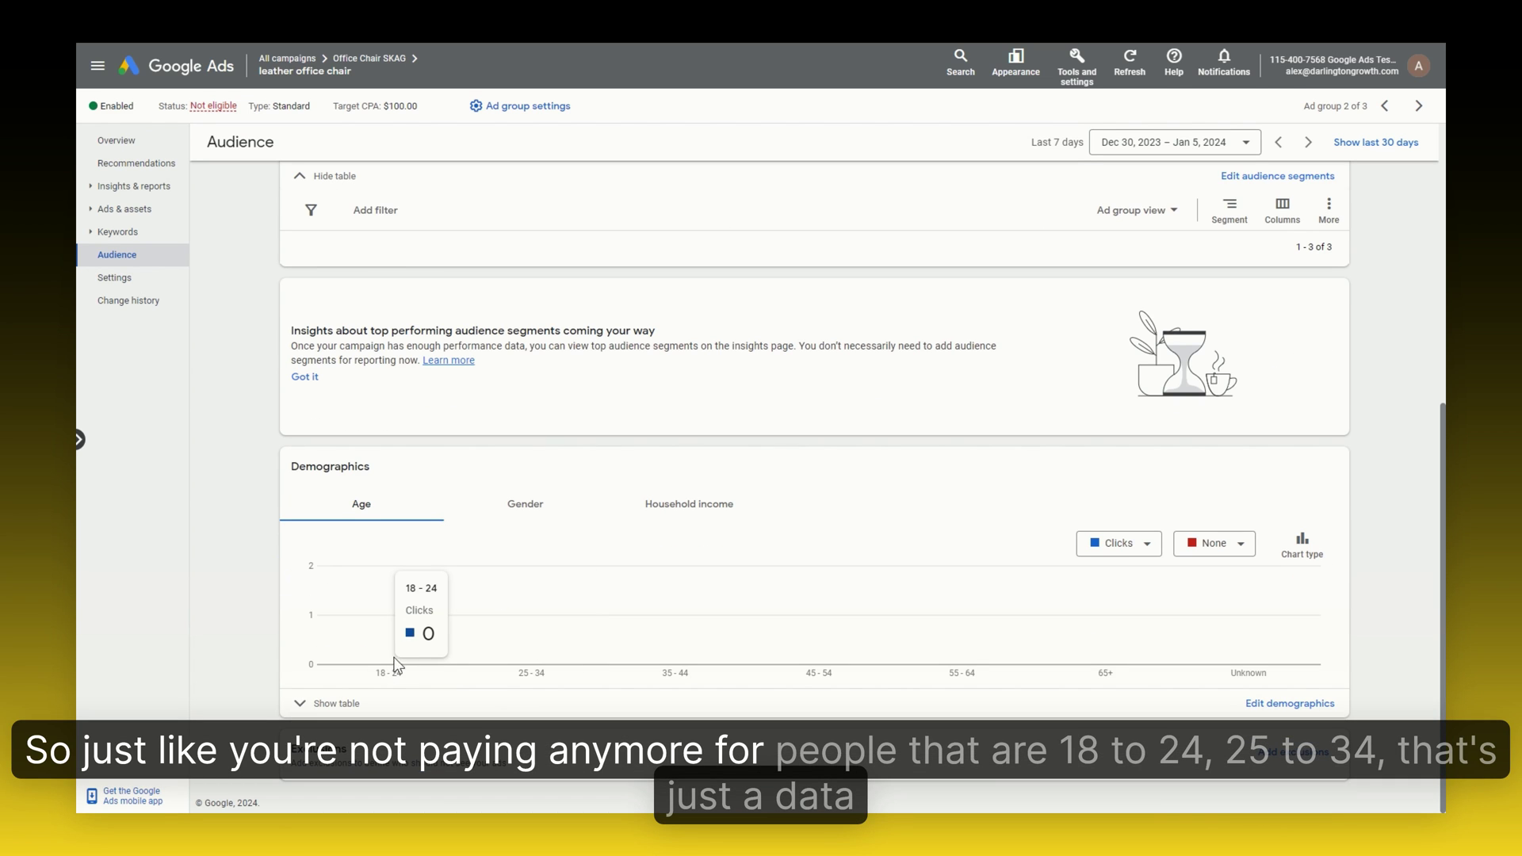
mouse_move(572, 634)
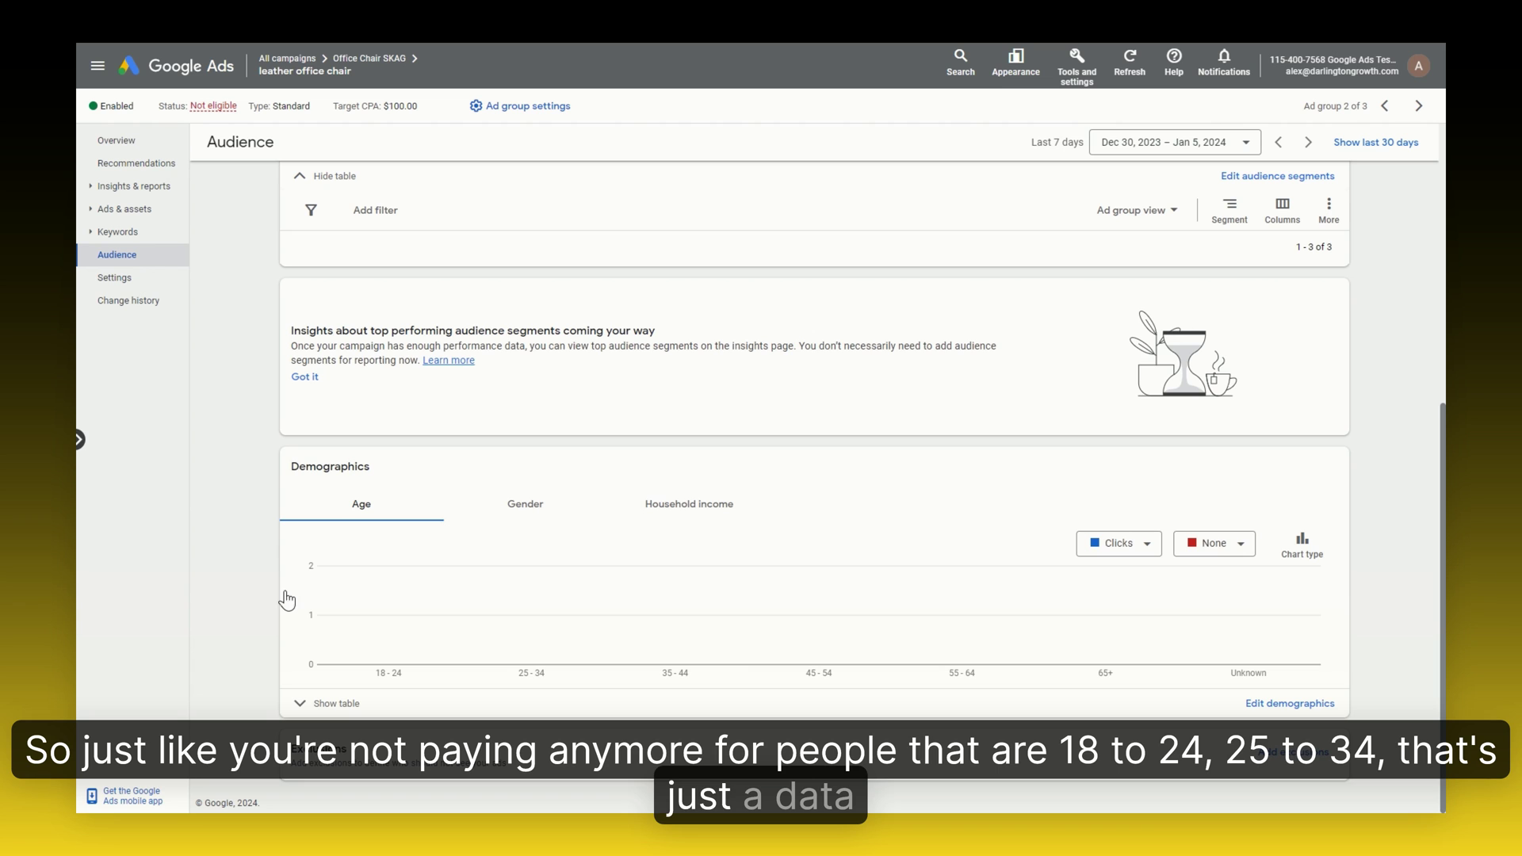
scroll(285, 598, up, 3)
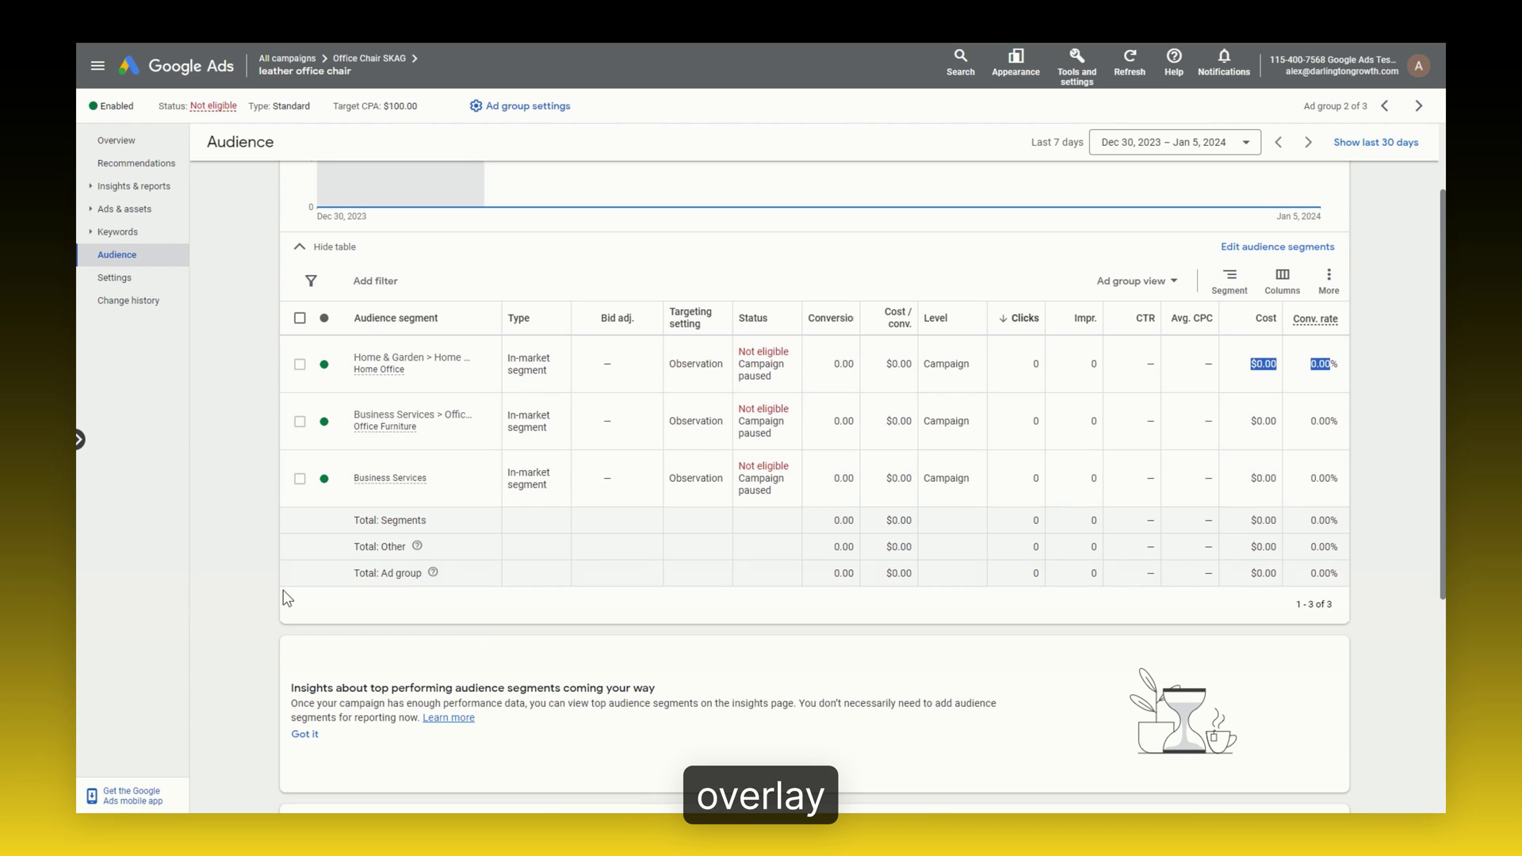
click(814, 593)
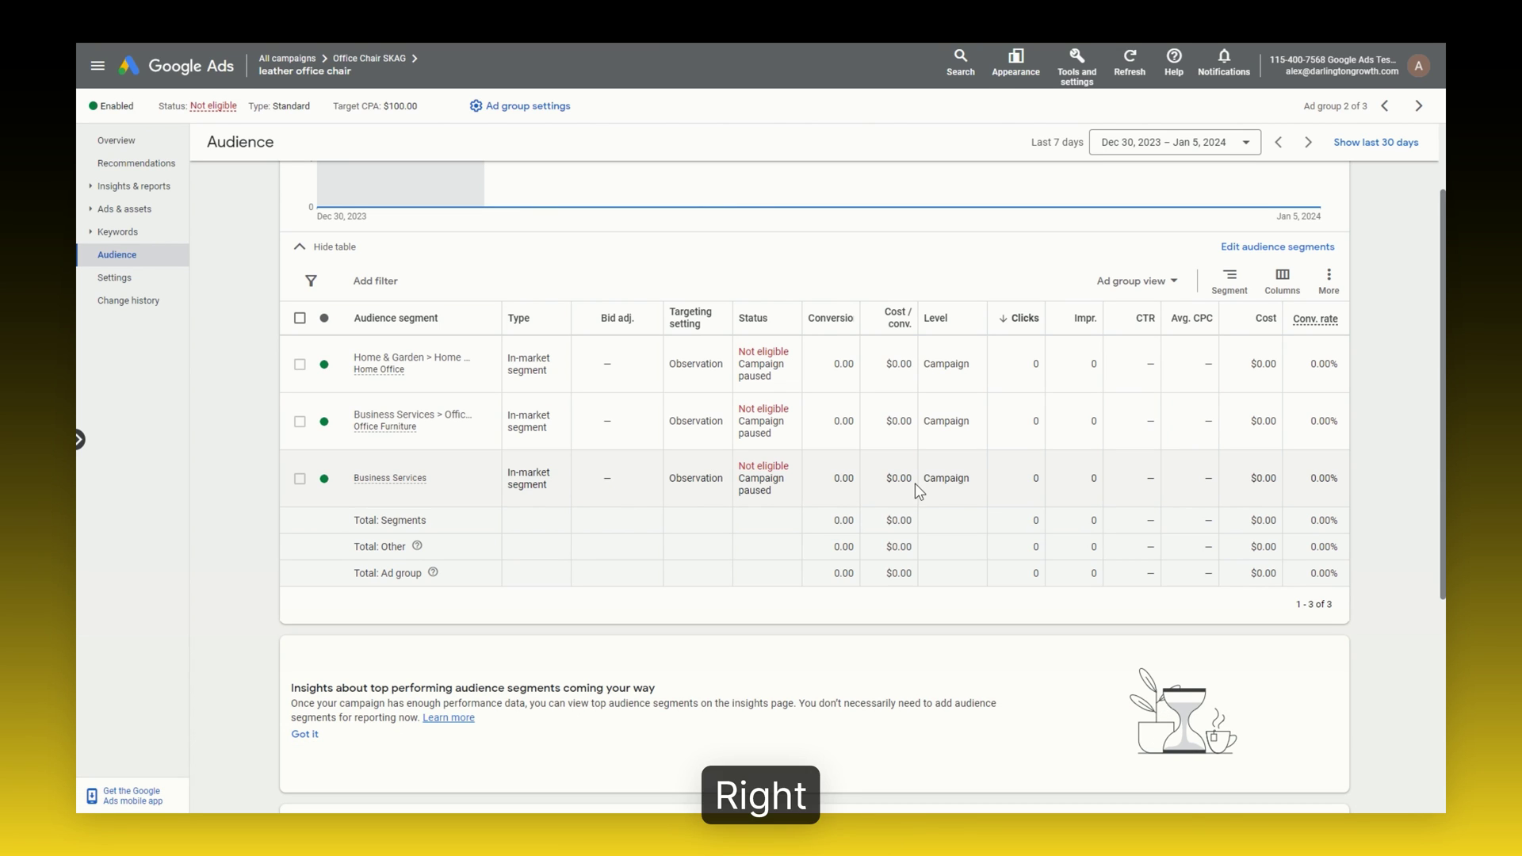
click(1232, 274)
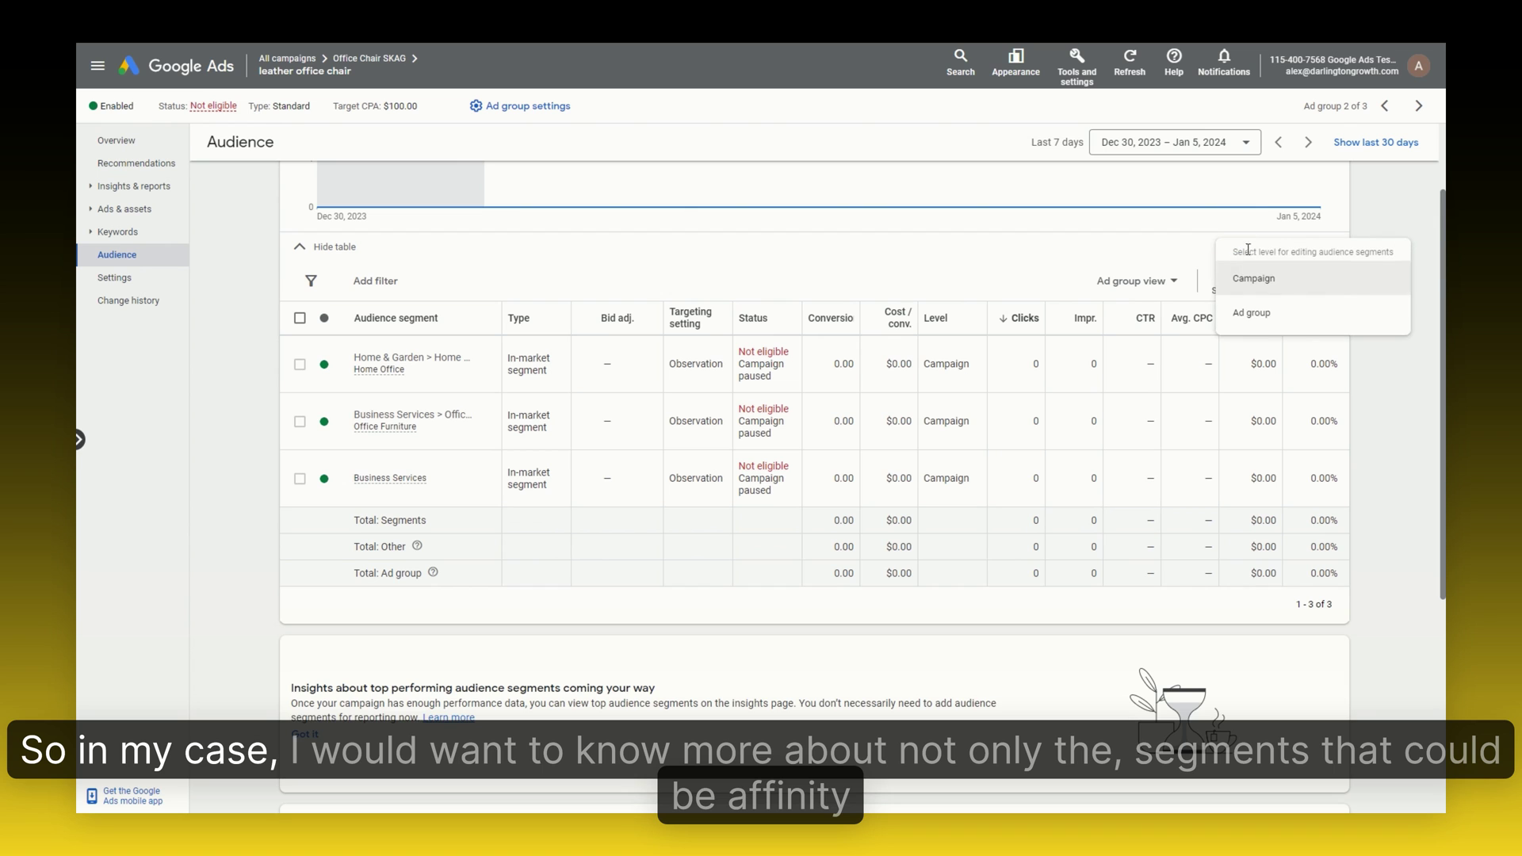
Edit segments at campaign level and add Office Supplies as an in-market segment.
click(1282, 281)
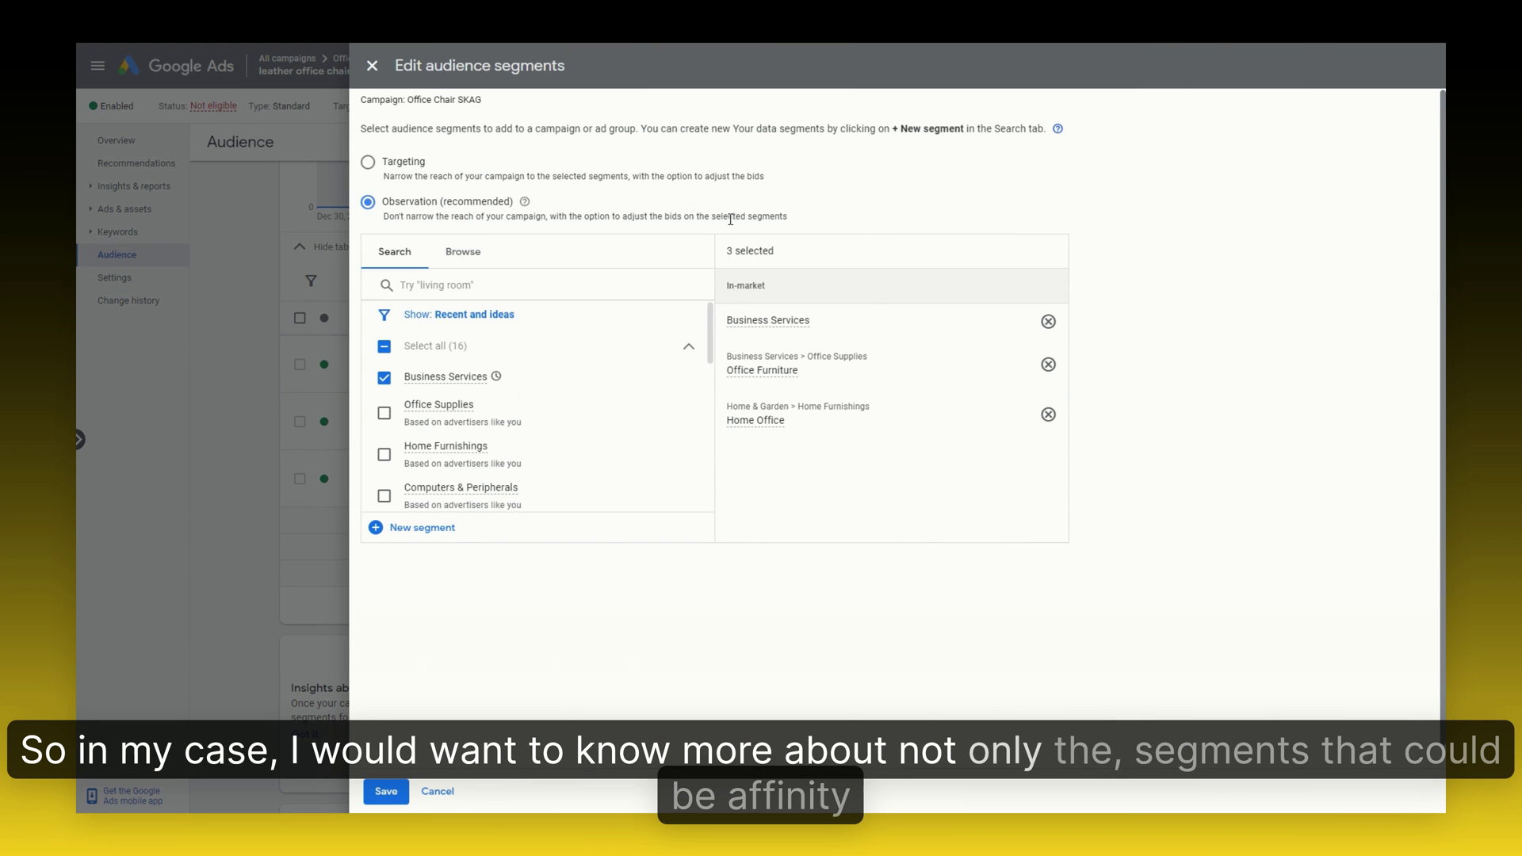
click(688, 347)
click(689, 347)
scroll(578, 380, down, 1)
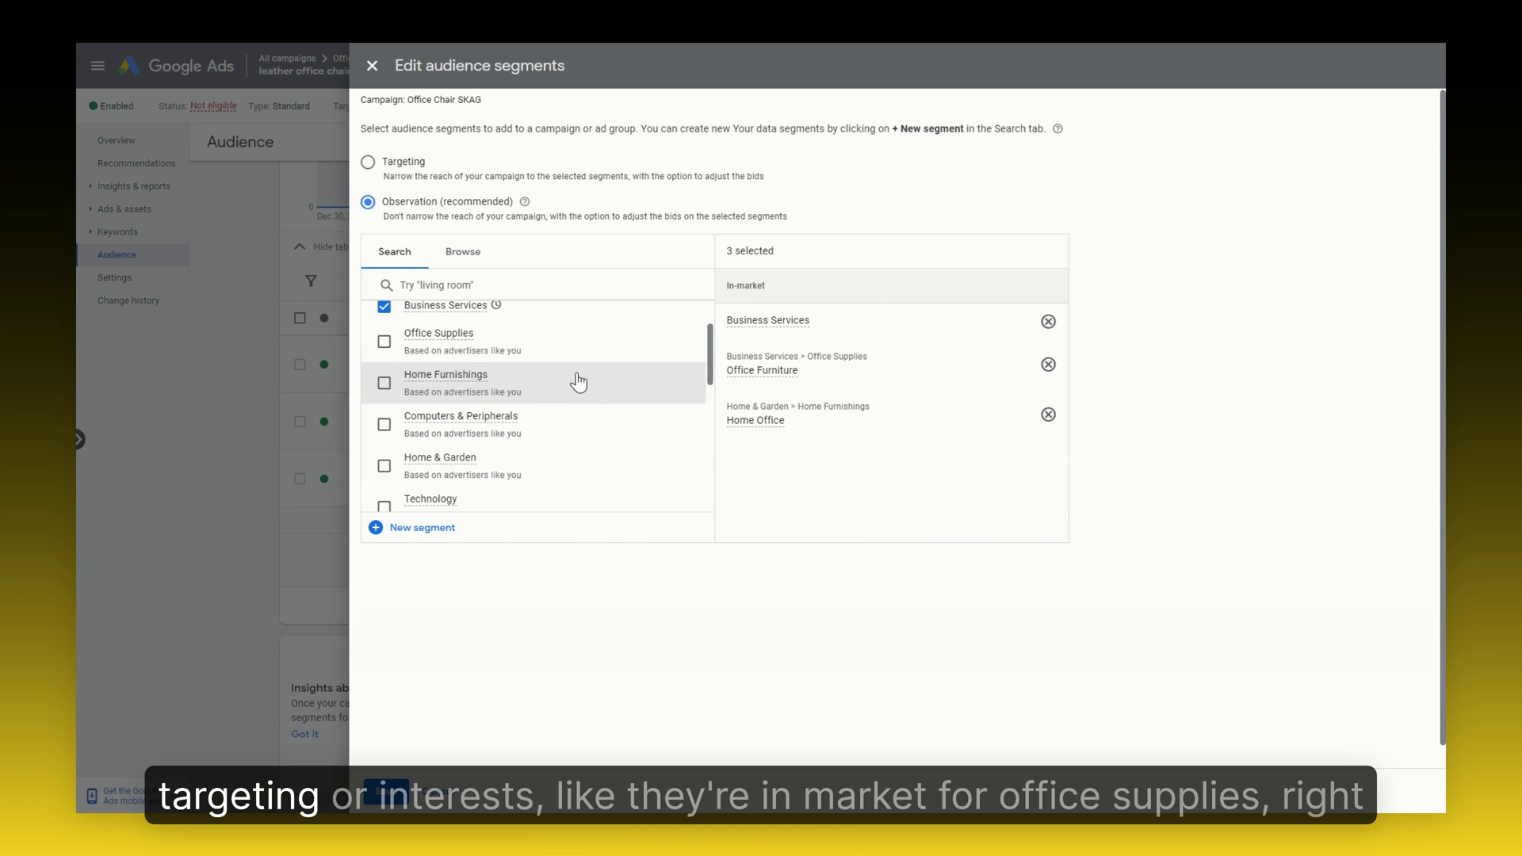
click(537, 349)
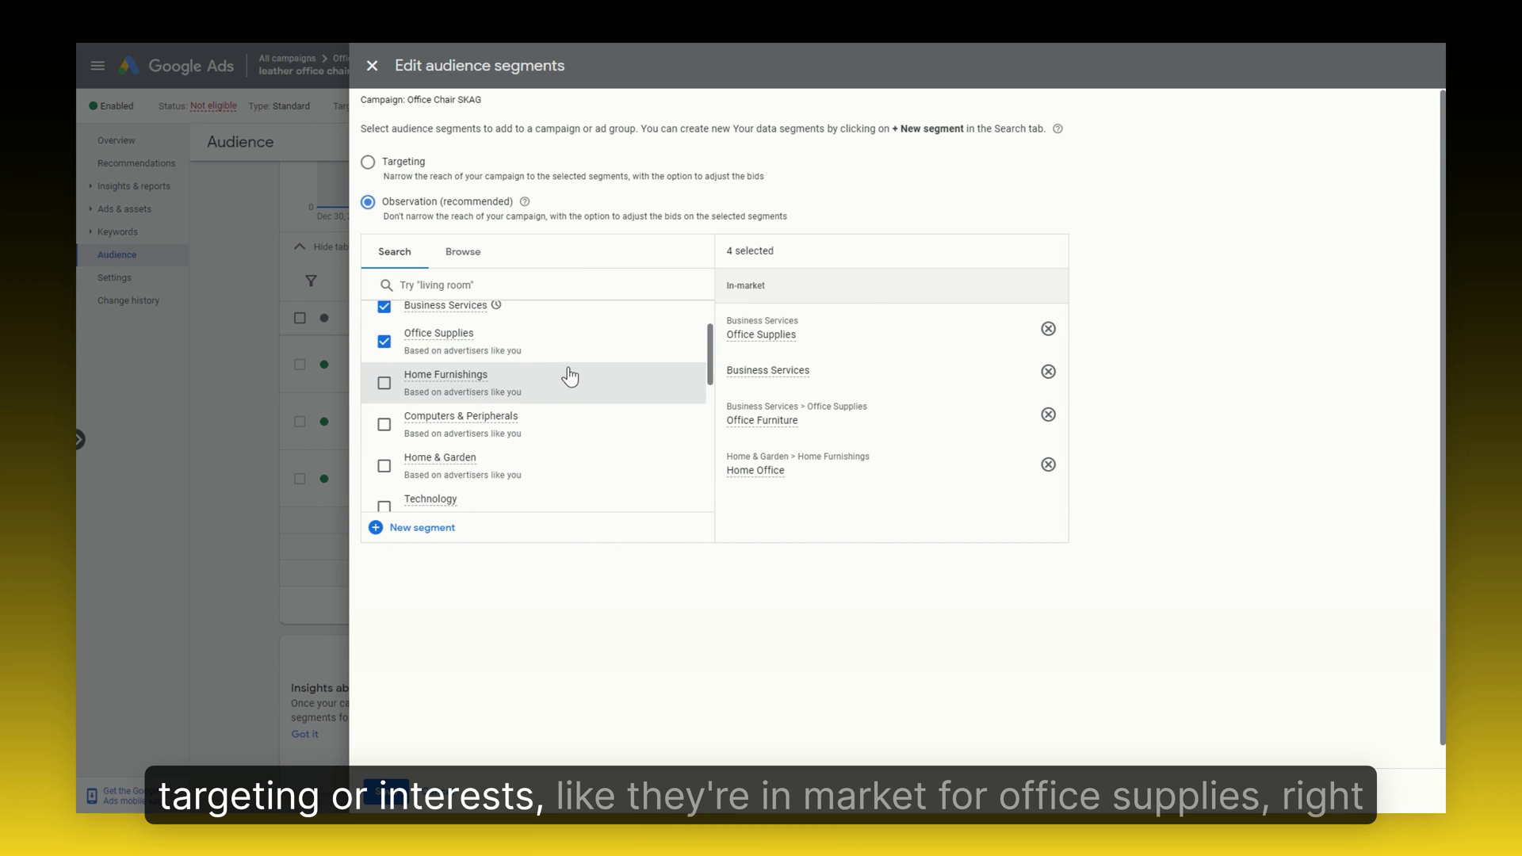
Remove Business Services and the other original segments, keeping Office Supplies.
mouse_move(459, 340)
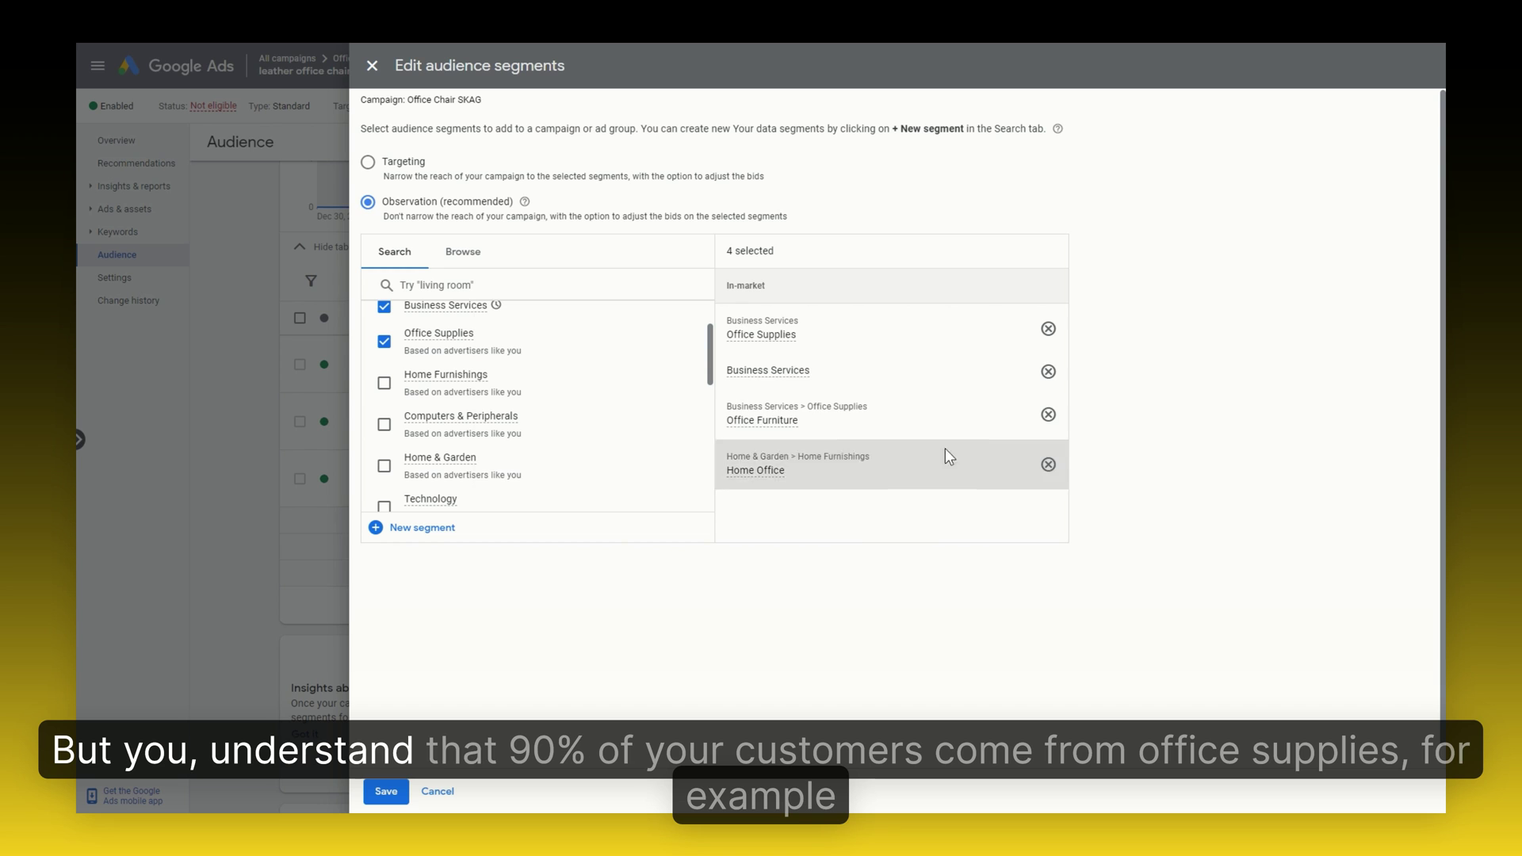
click(1046, 373)
click(1047, 373)
click(1047, 372)
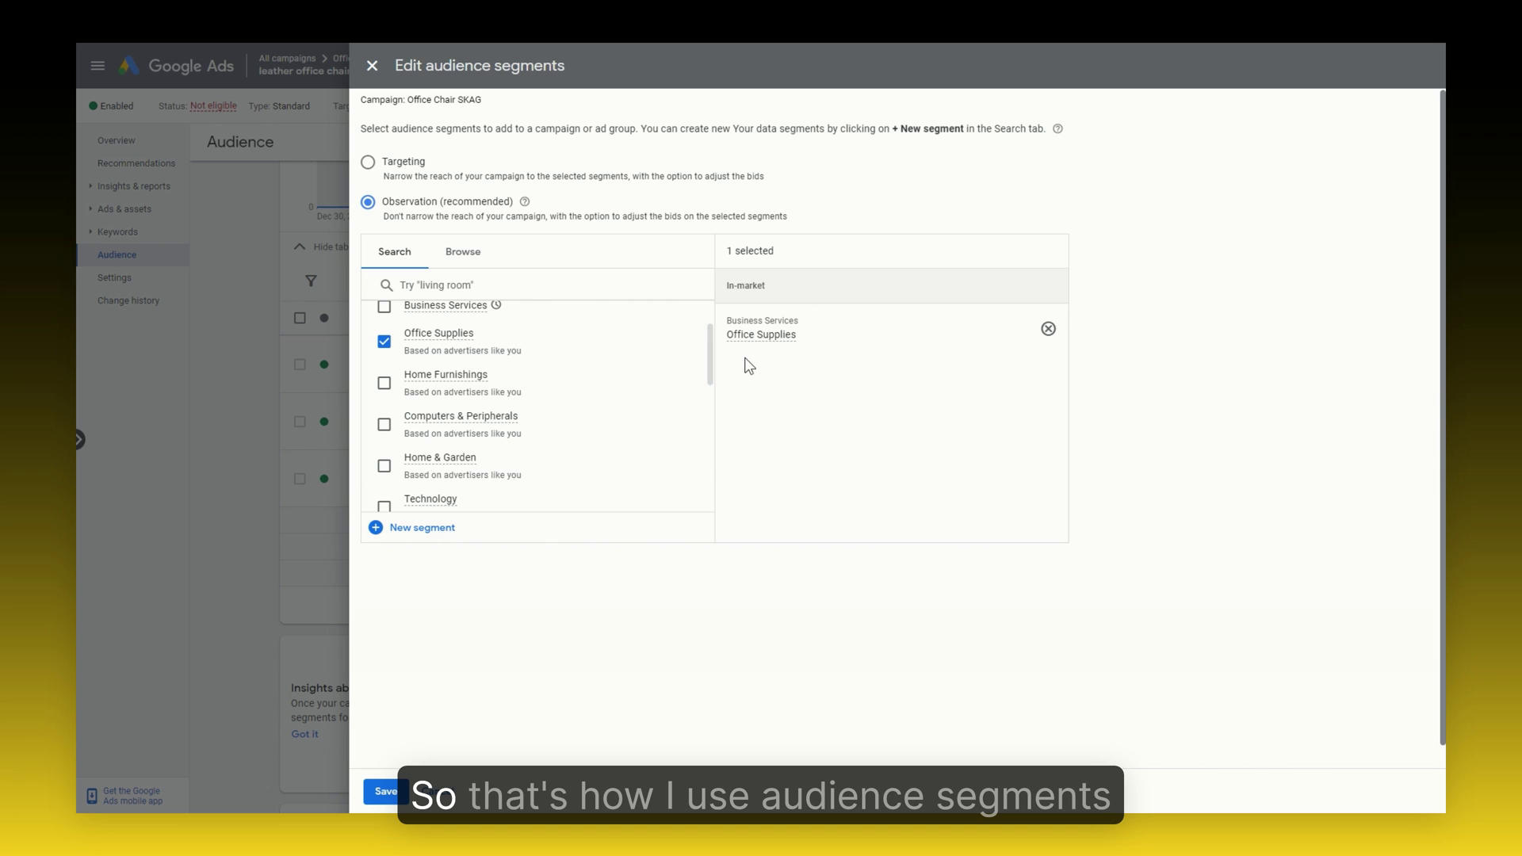
Add Home Furnishings, Computers & Peripherals and Home & Garden to the selected segments.
click(611, 394)
click(603, 434)
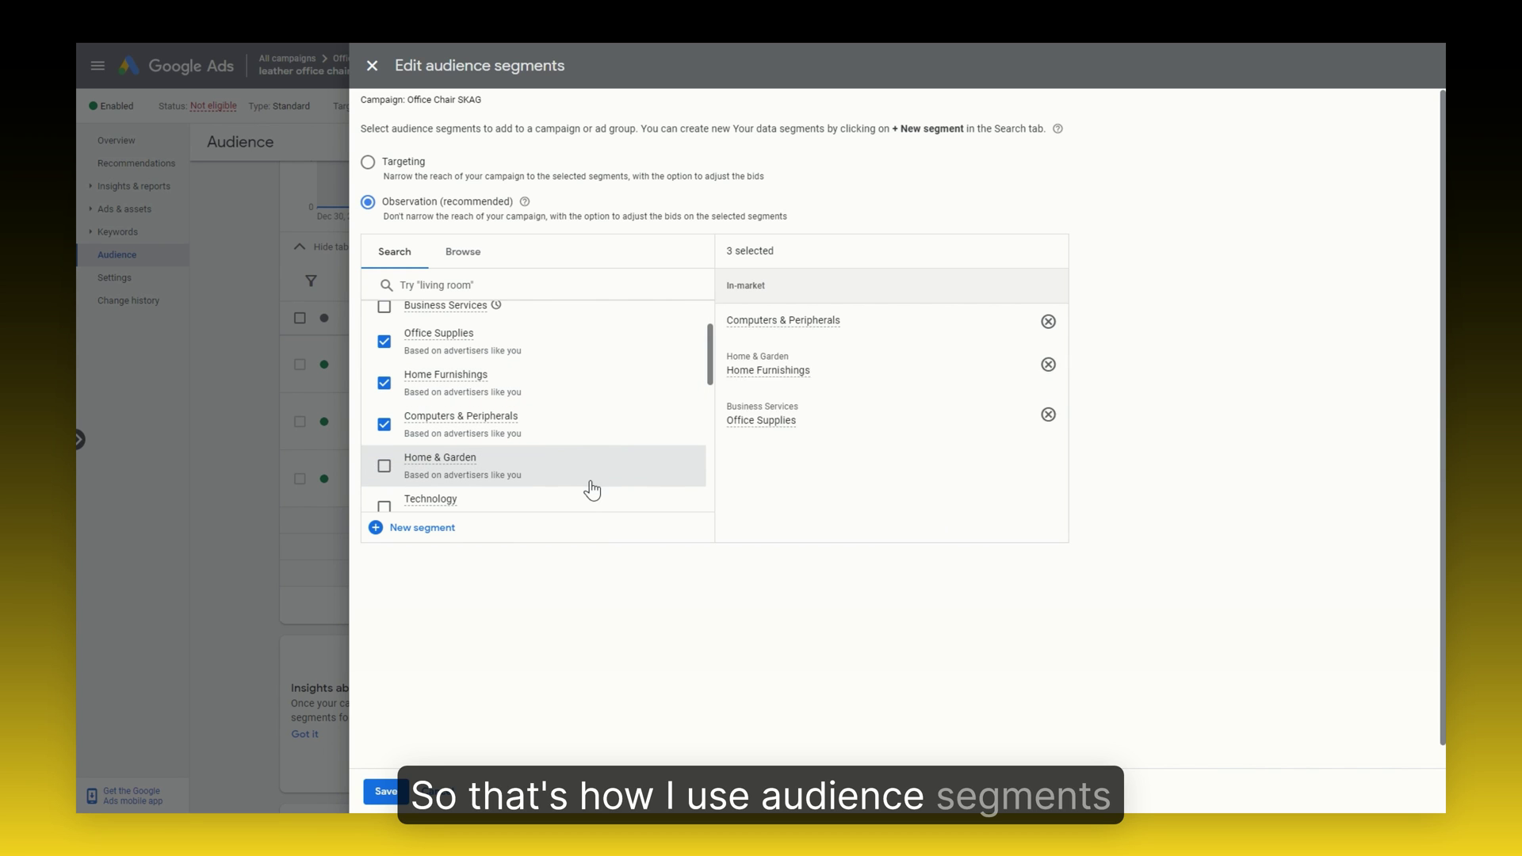
click(591, 478)
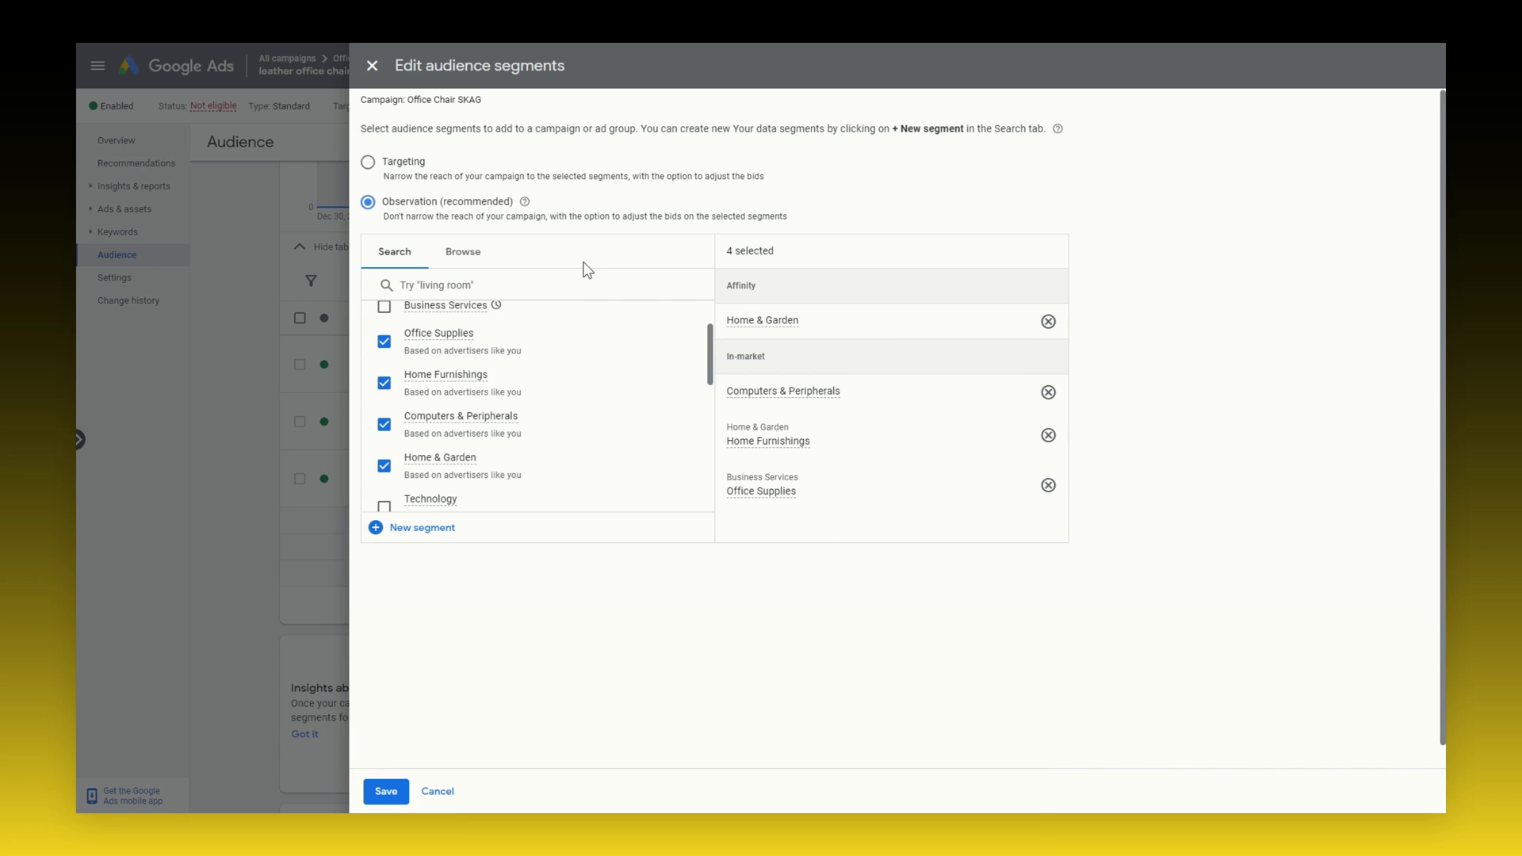
click(531, 287)
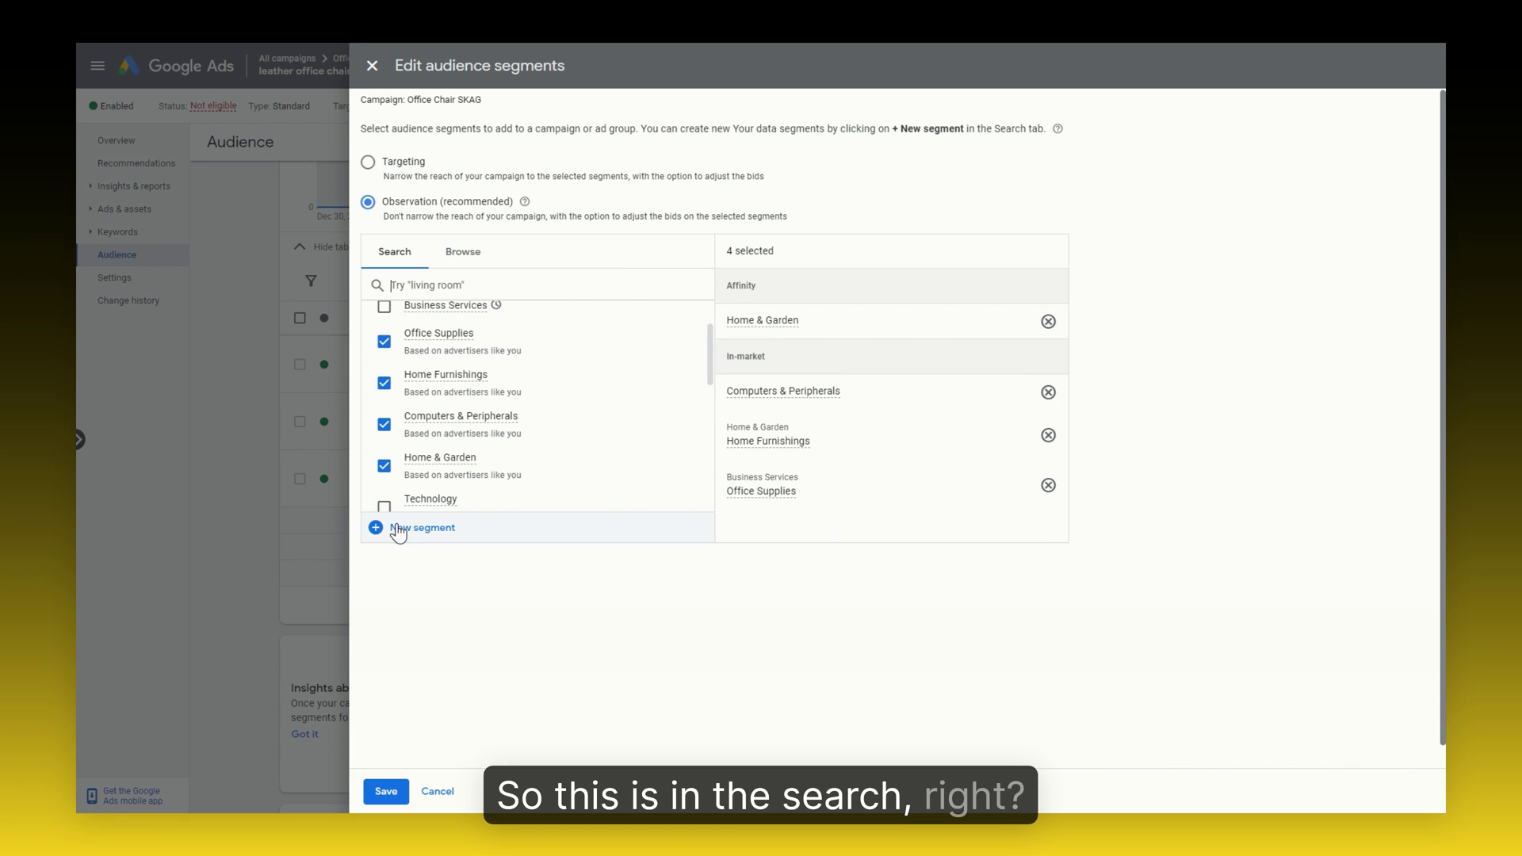
click(448, 576)
click(444, 529)
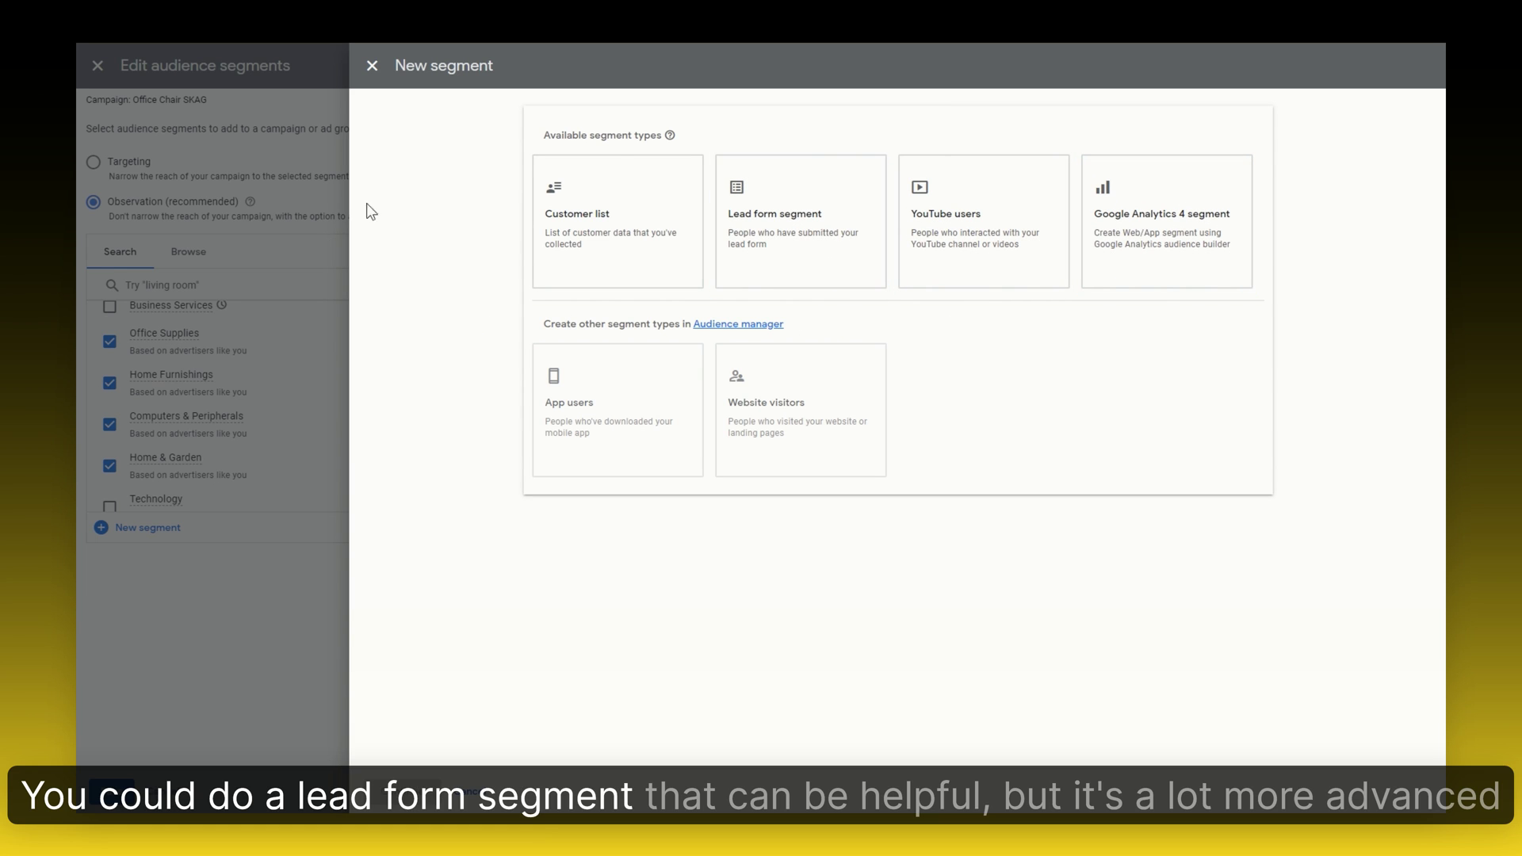
click(372, 66)
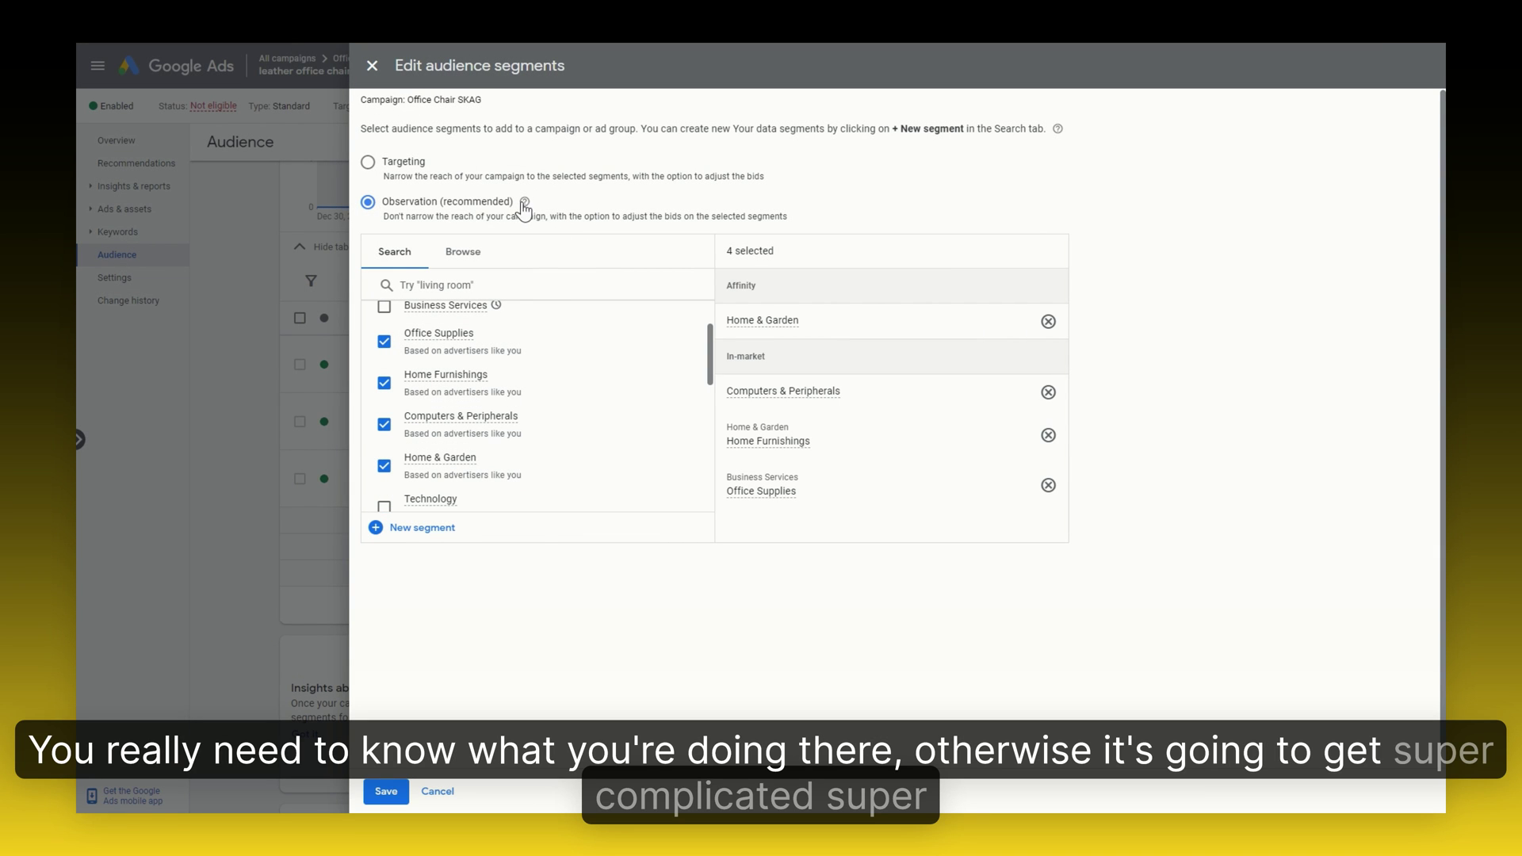
Browse the Affinity and detailed demographics categories, returning to the top-level list each time.
click(465, 253)
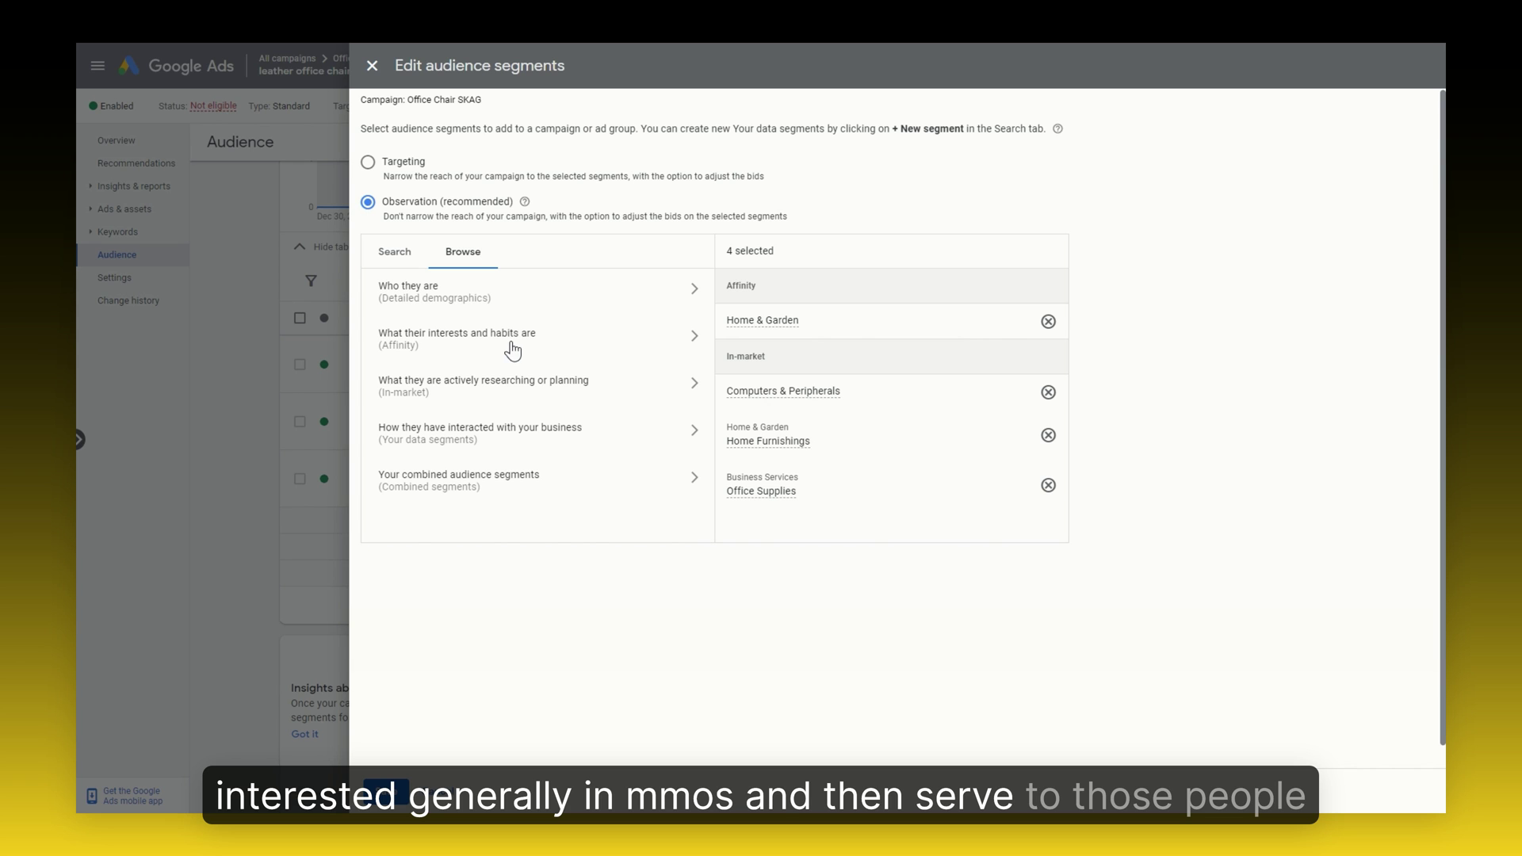
click(492, 344)
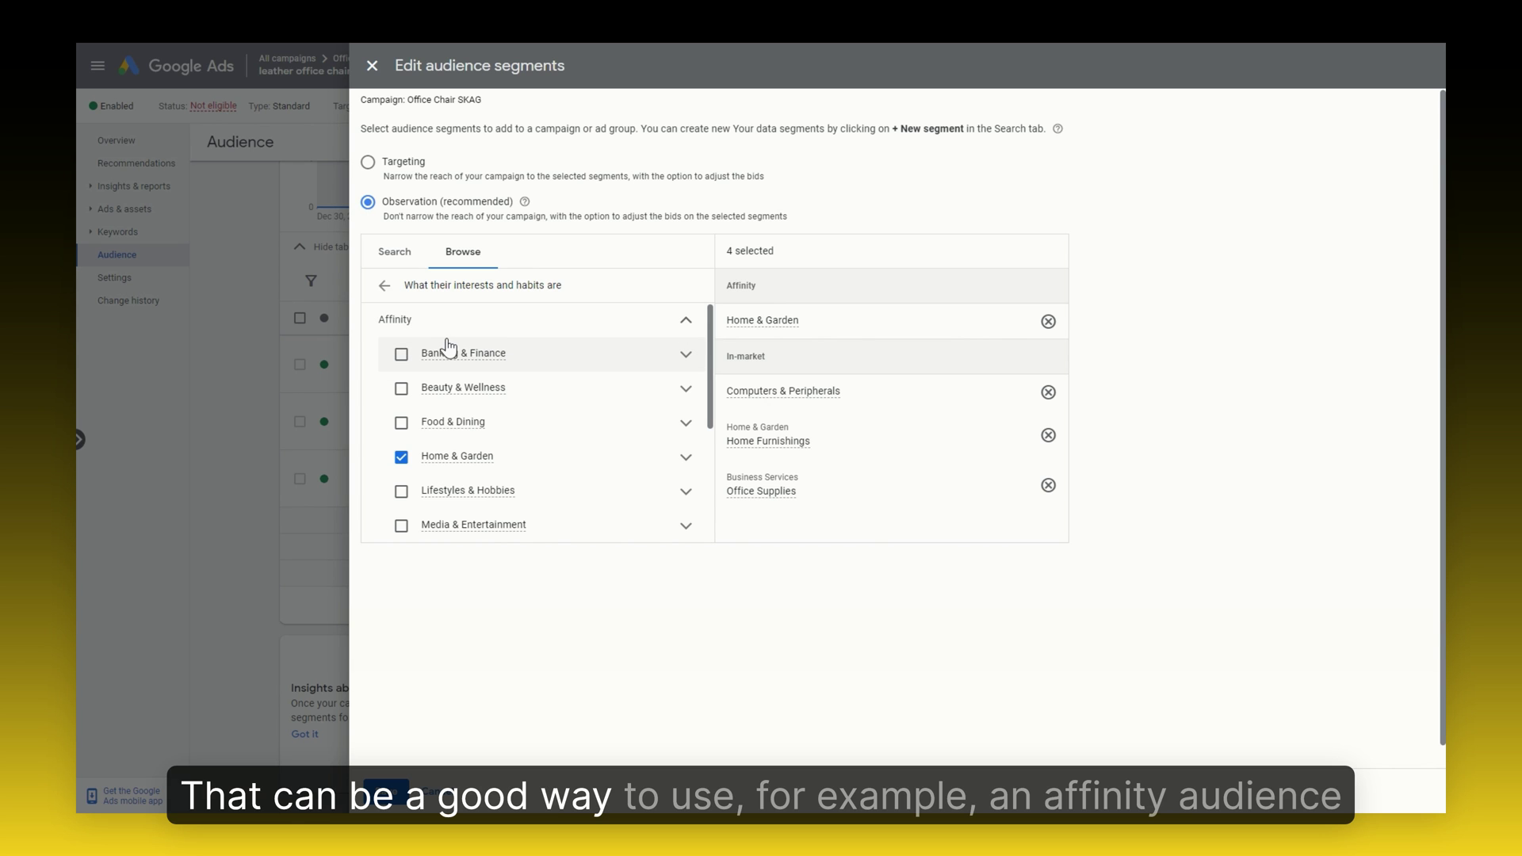
scroll(533, 369, down, 5)
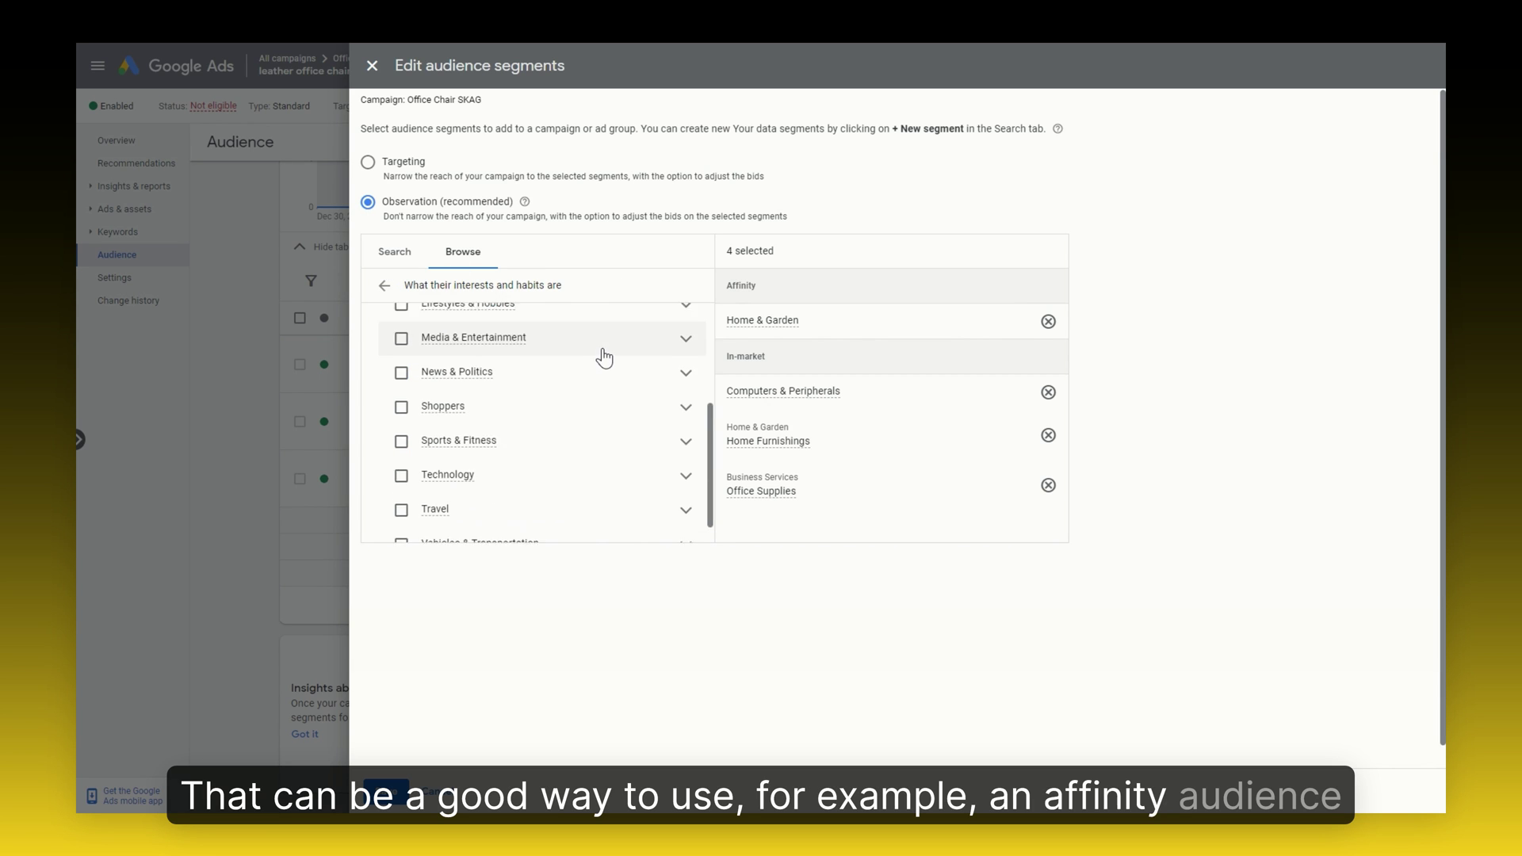
scroll(594, 353, up, 5)
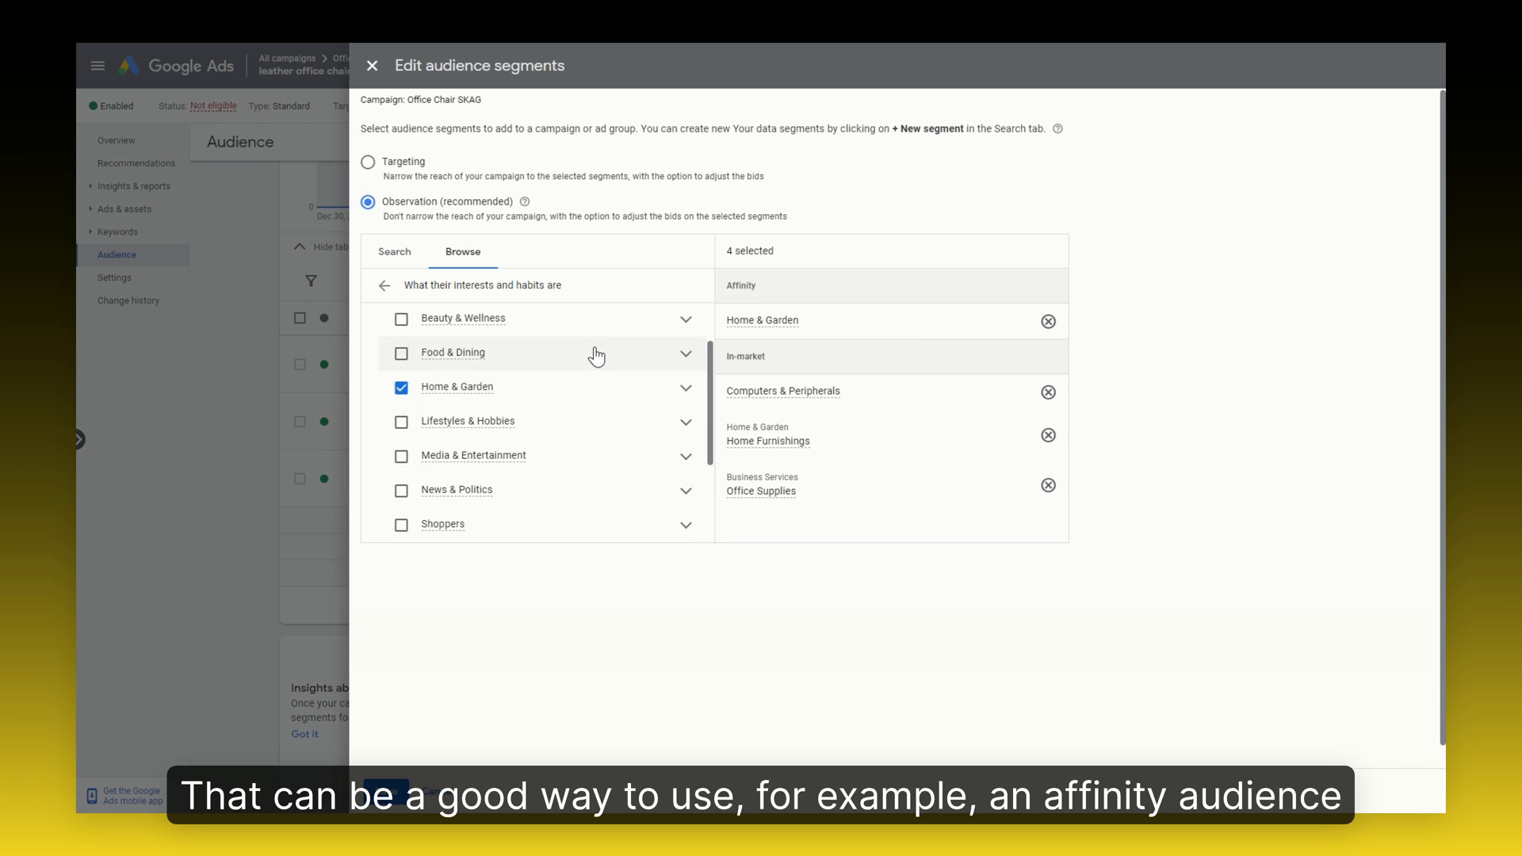
click(387, 287)
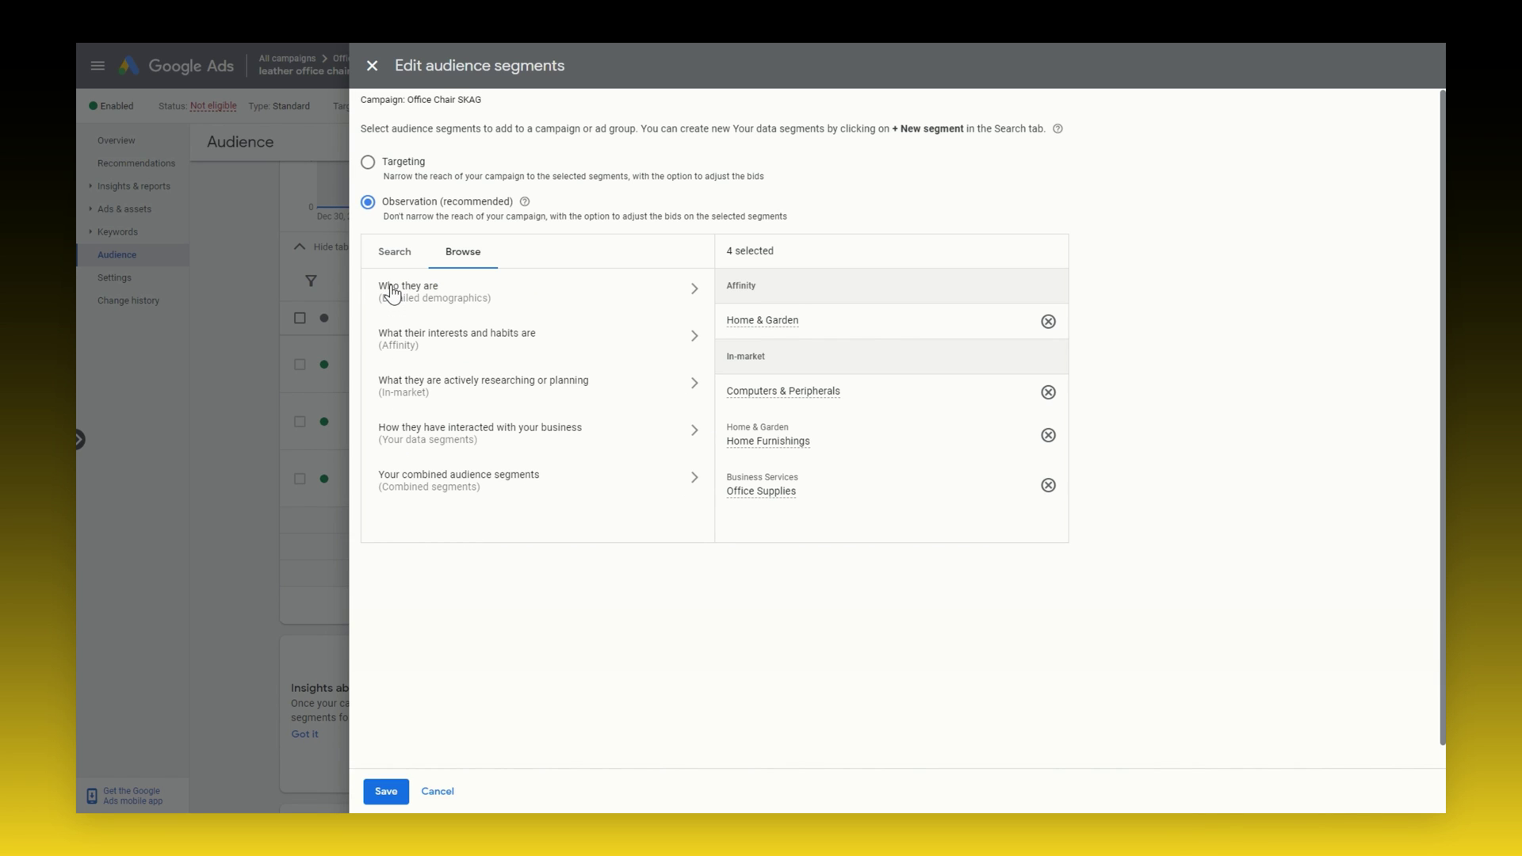
click(477, 293)
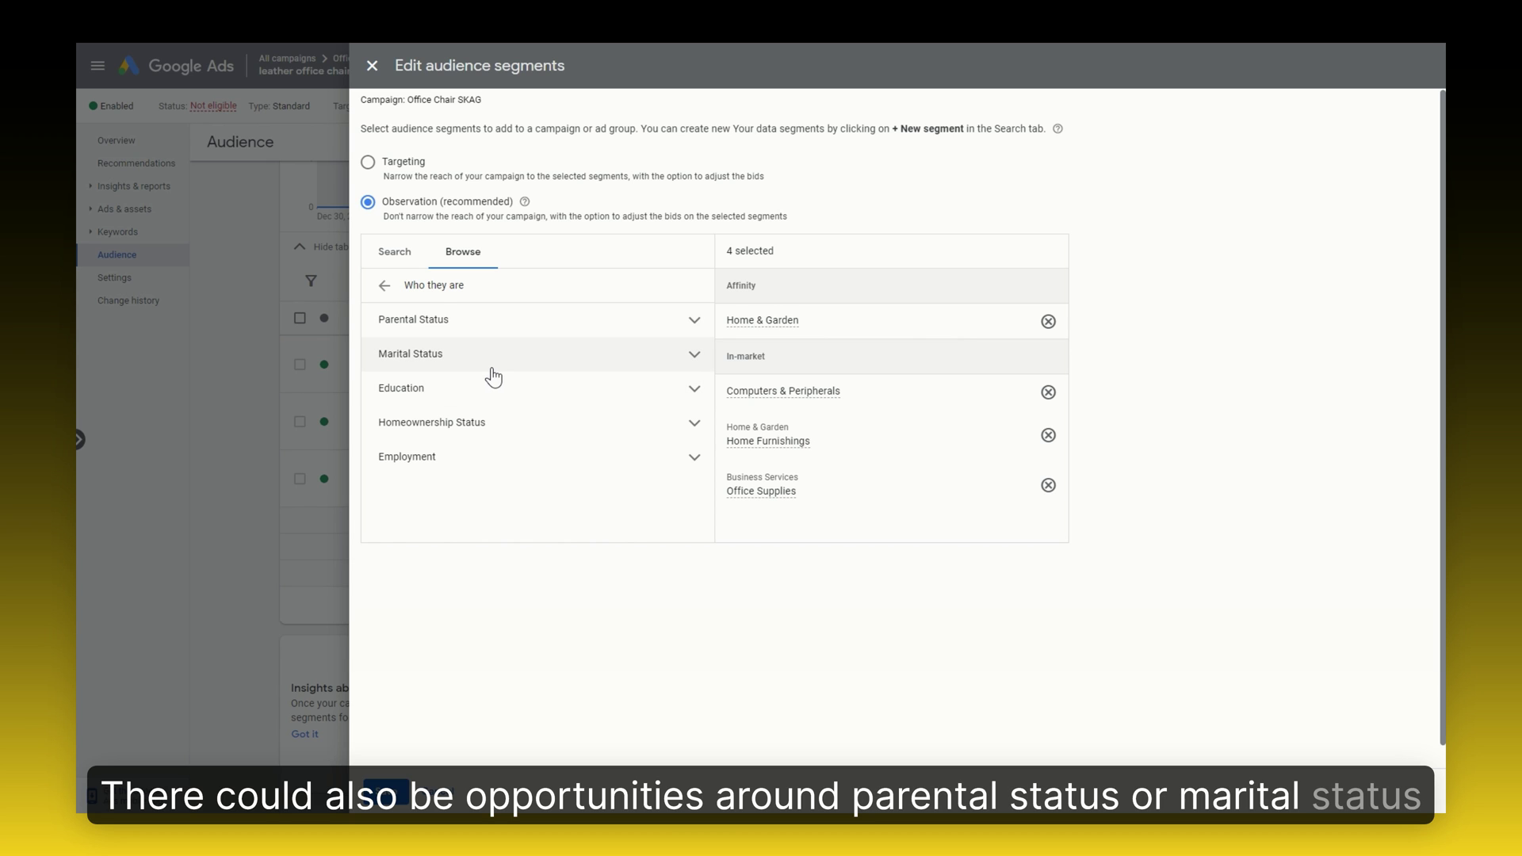
click(382, 287)
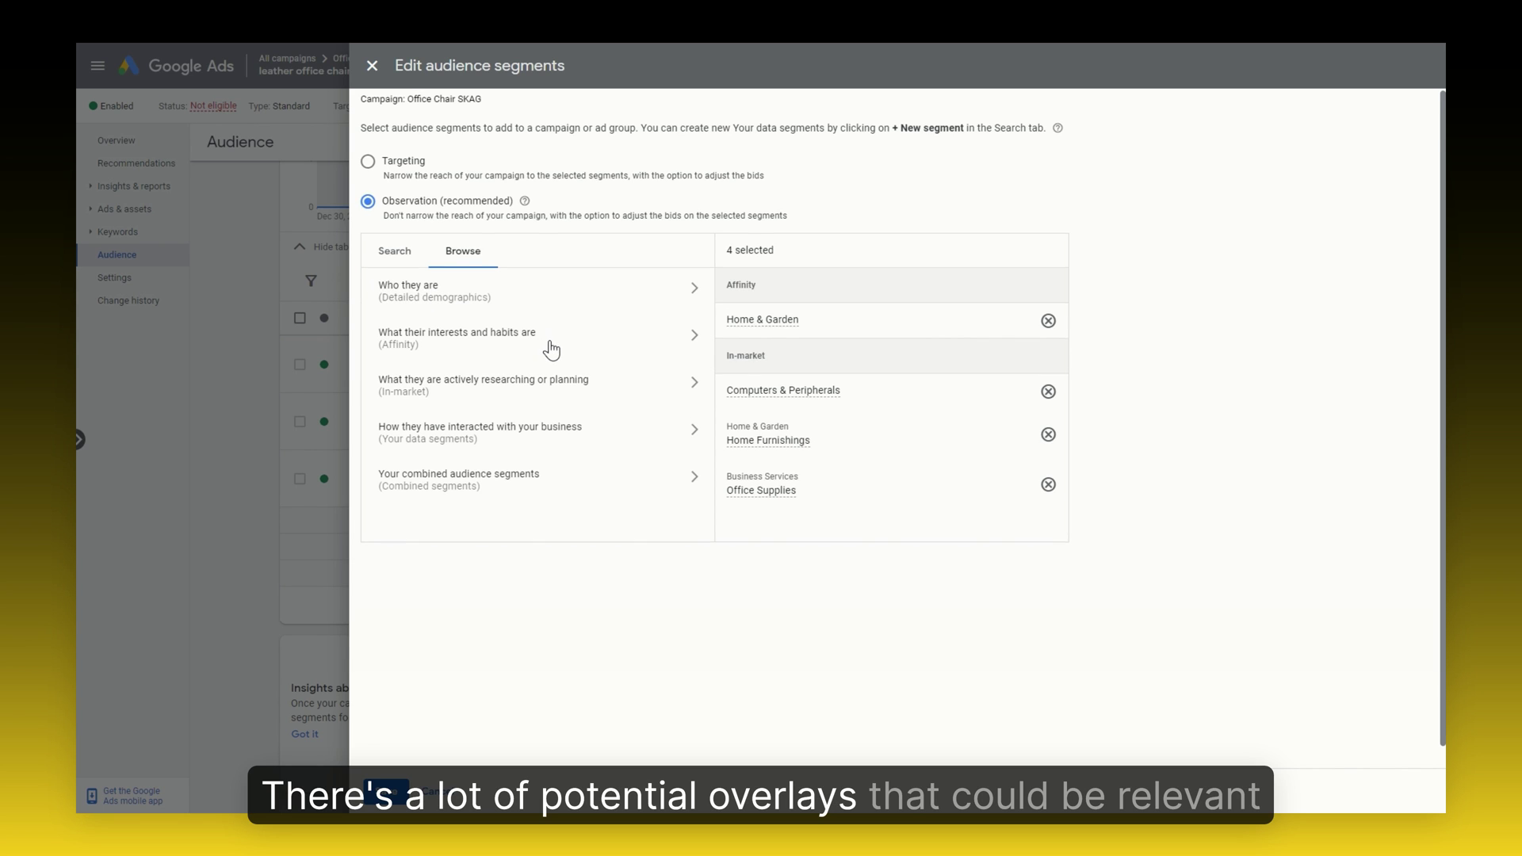
scroll(548, 342, down, 1)
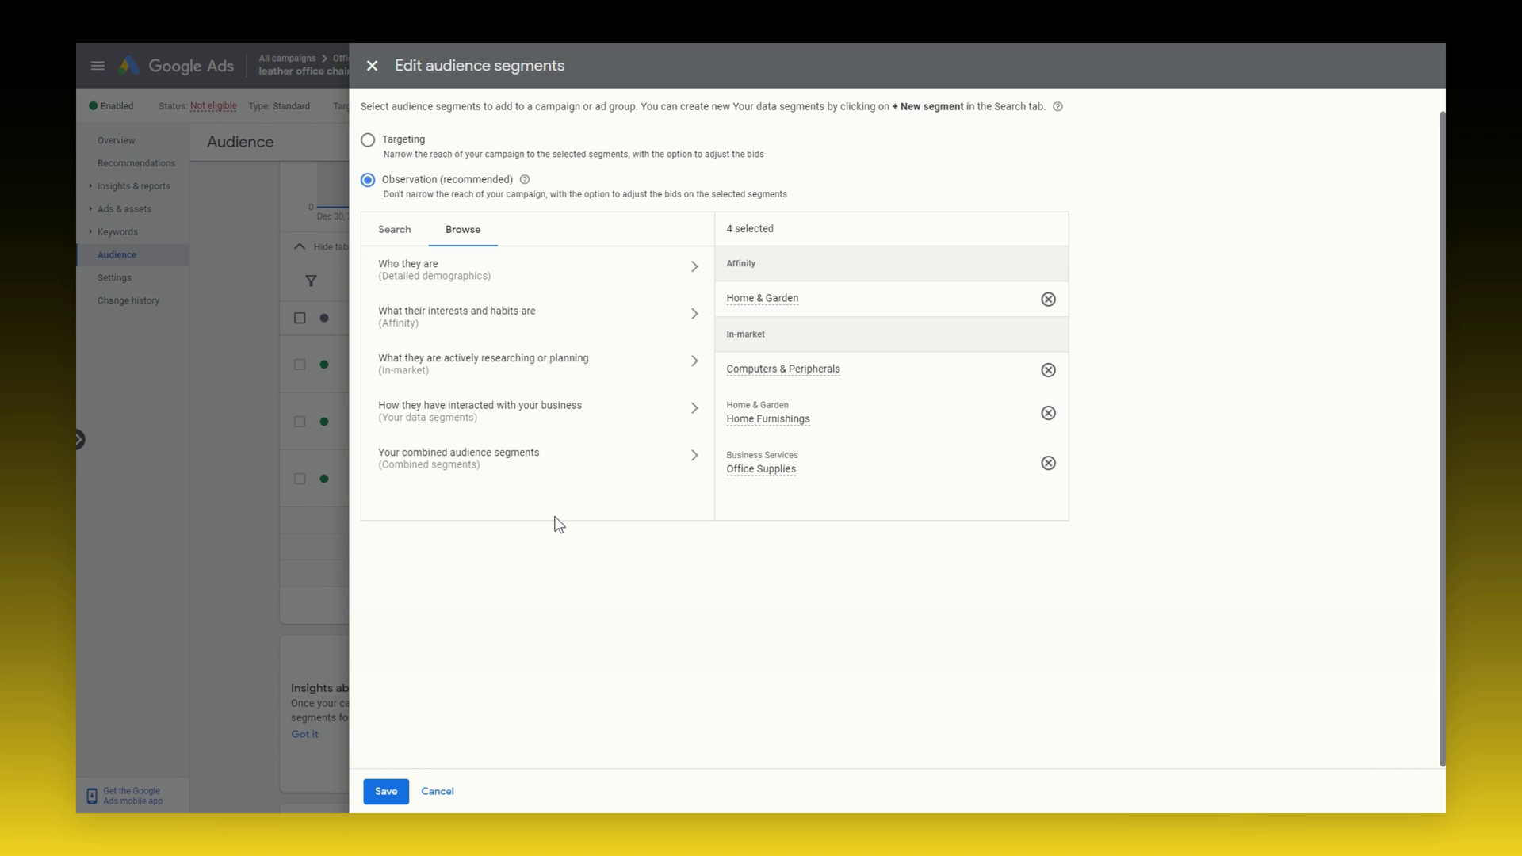
click(530, 428)
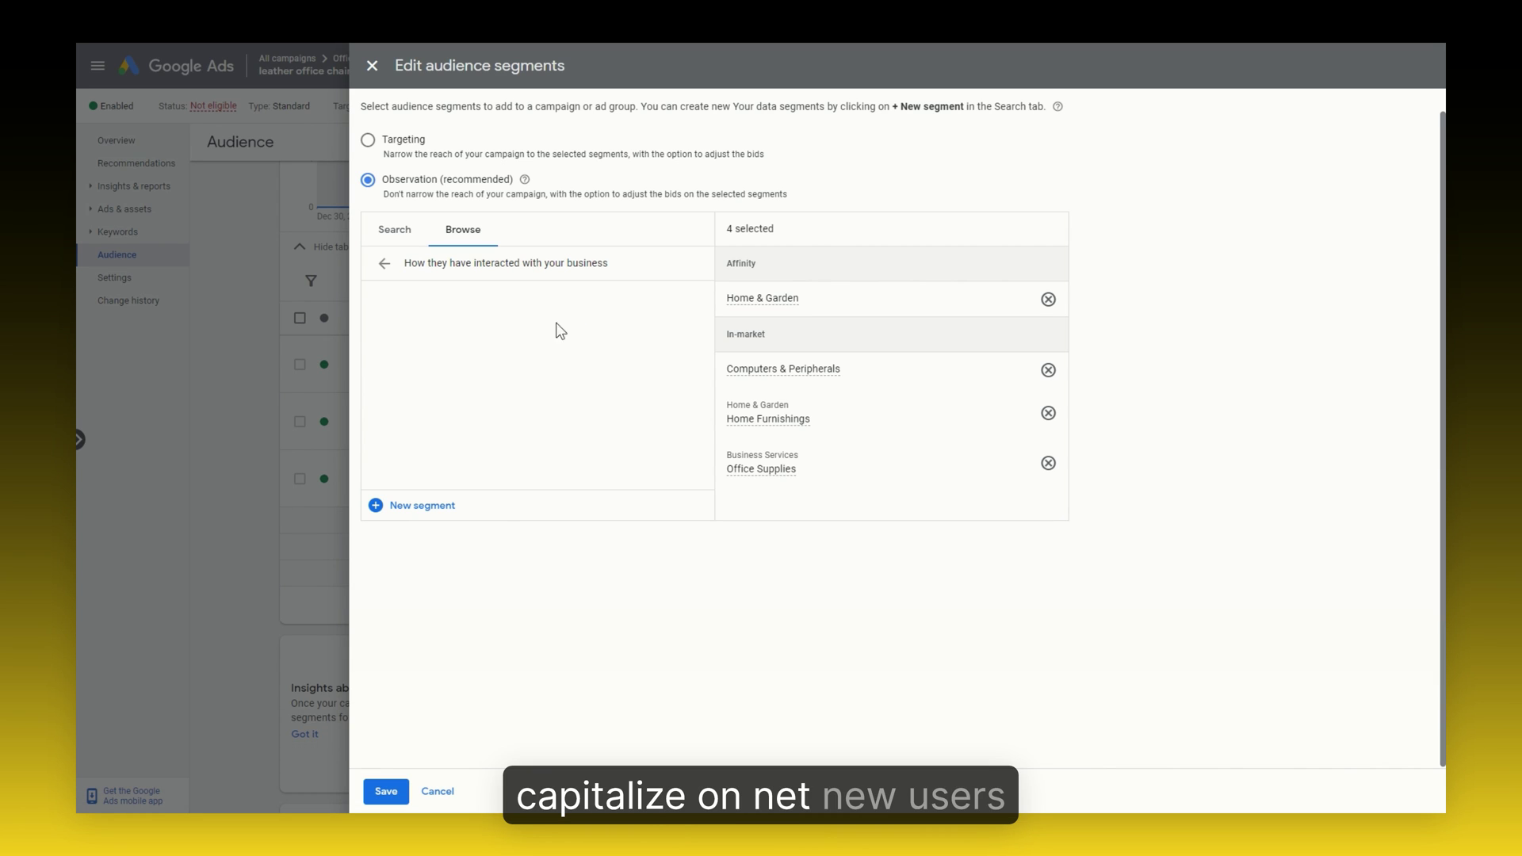
click(384, 264)
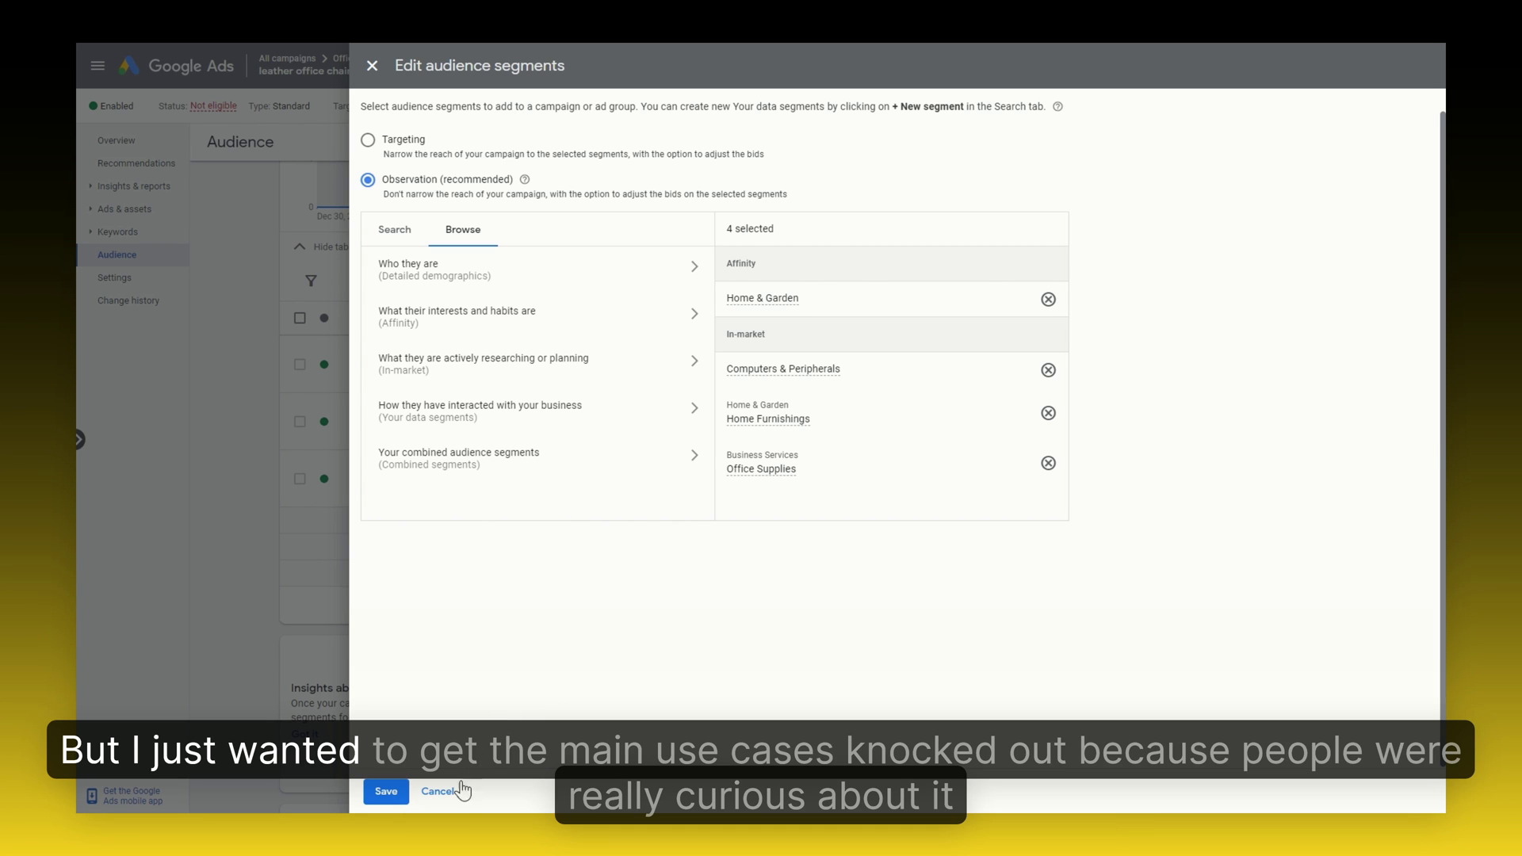
Cancel the audience segment editor and discard the unsaved changes.
click(450, 796)
click(891, 468)
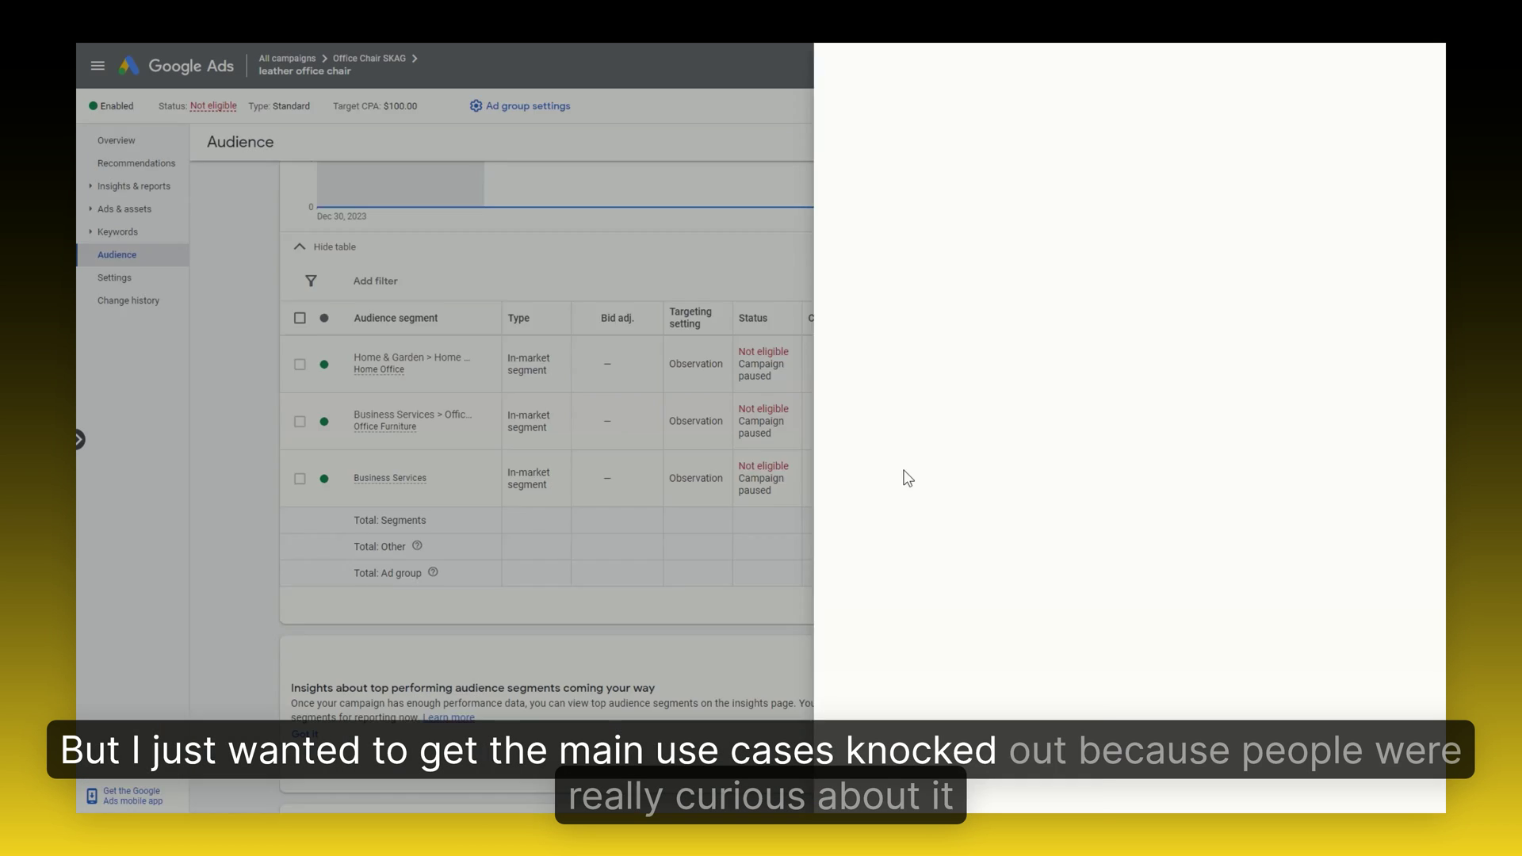